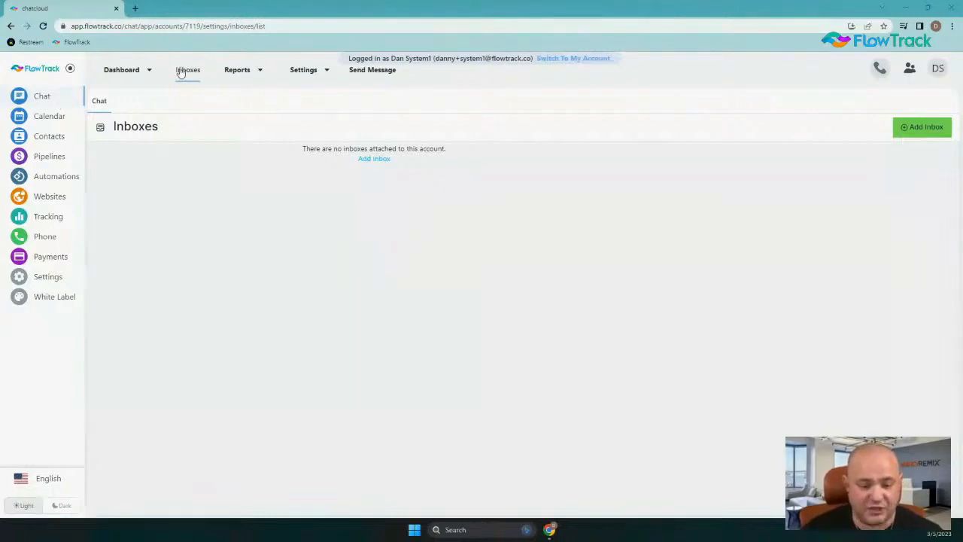
- Start adding a new inbox and pick the Email channel for inbound and outbound mail
left_click(937, 136)
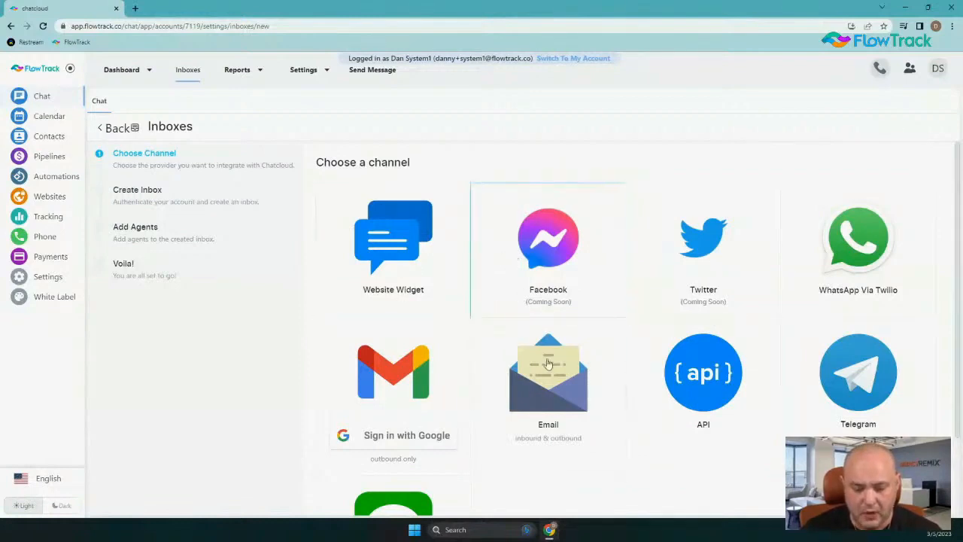
scroll(570, 319, "down", 2)
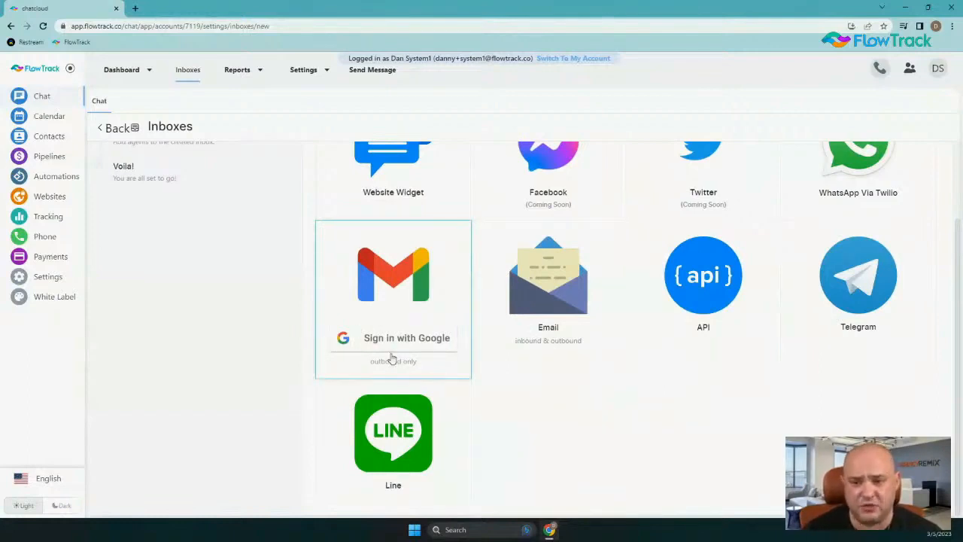
left_click(545, 283)
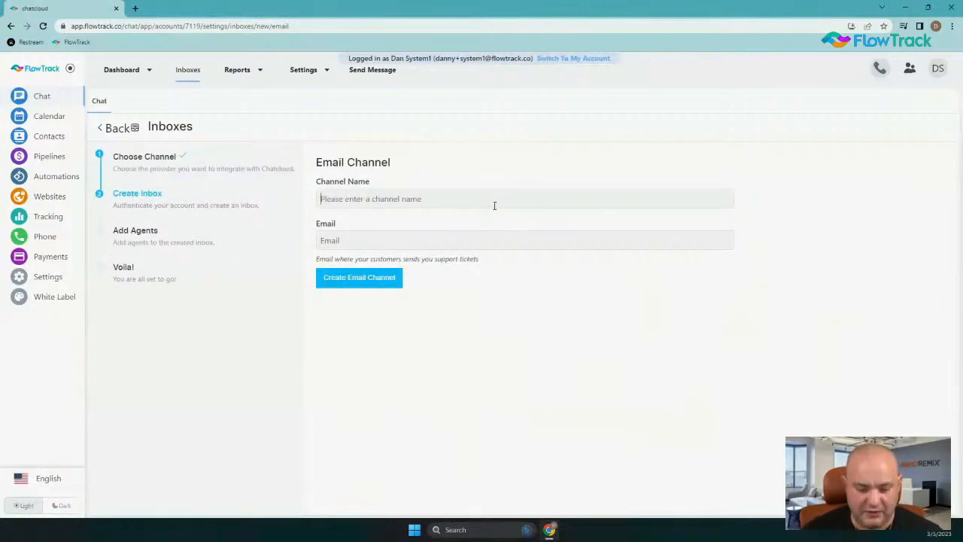
- Name the email channel support-Flowtrack.com
type("support")
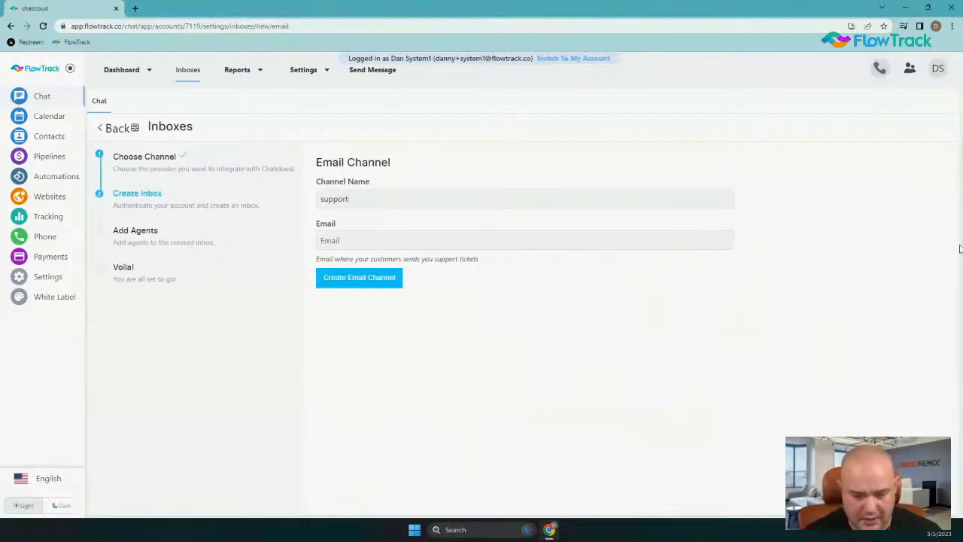
type(" Email")
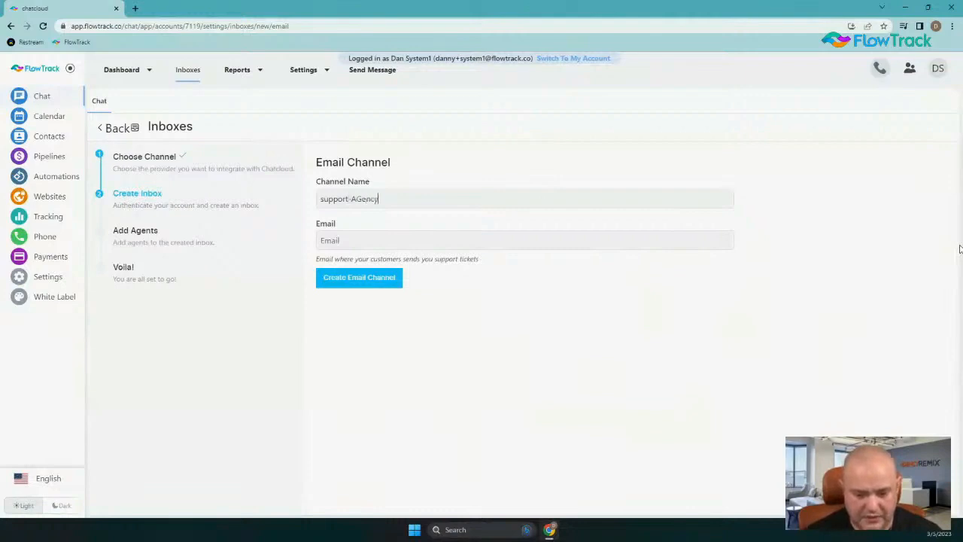
key("BackSpace")
key("BackSpace")
key("BackSpace")
key("BackSpace")
key("BackSpace")
type("Ag")
key("BackSpace")
key("BackSpace")
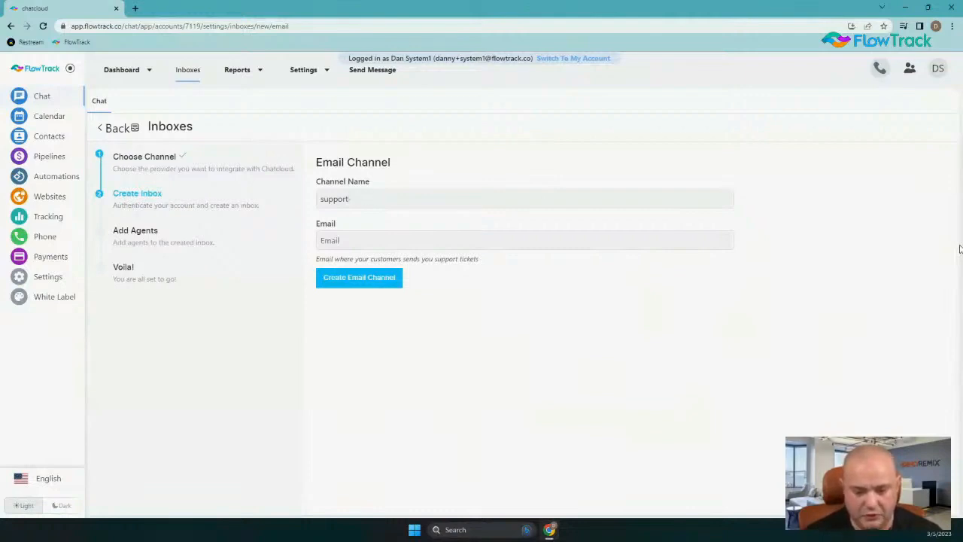
type("Flowtrack.com")
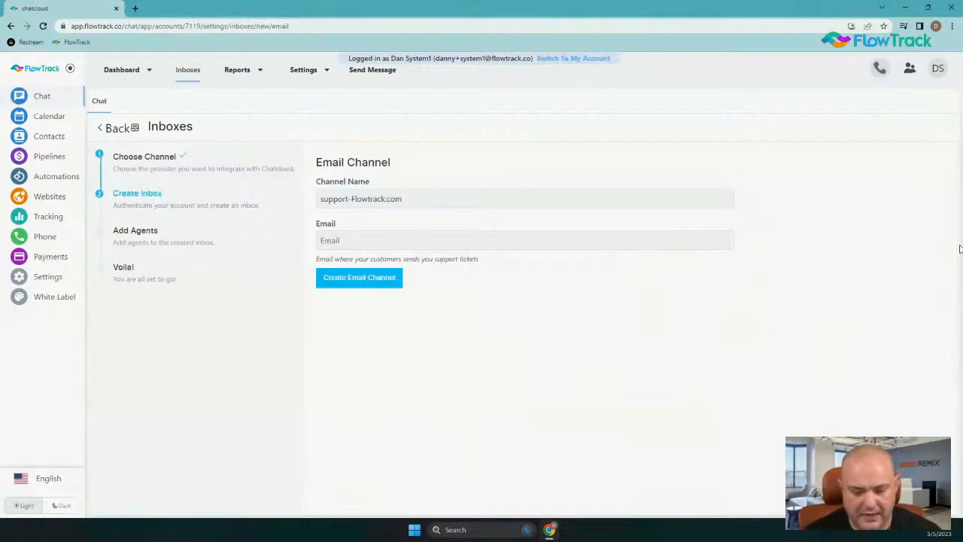
- Enter the support e-mail address customers write to, then select it
key("Tab")
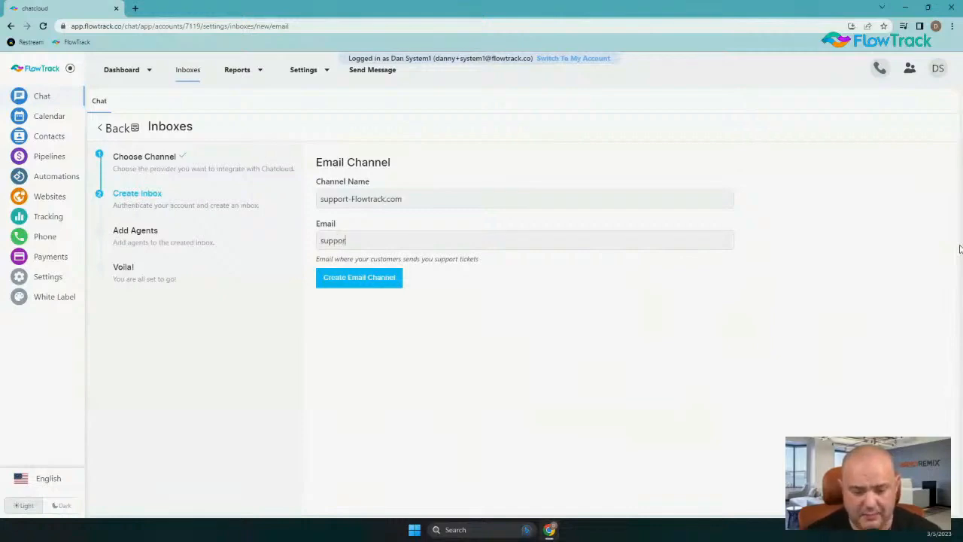
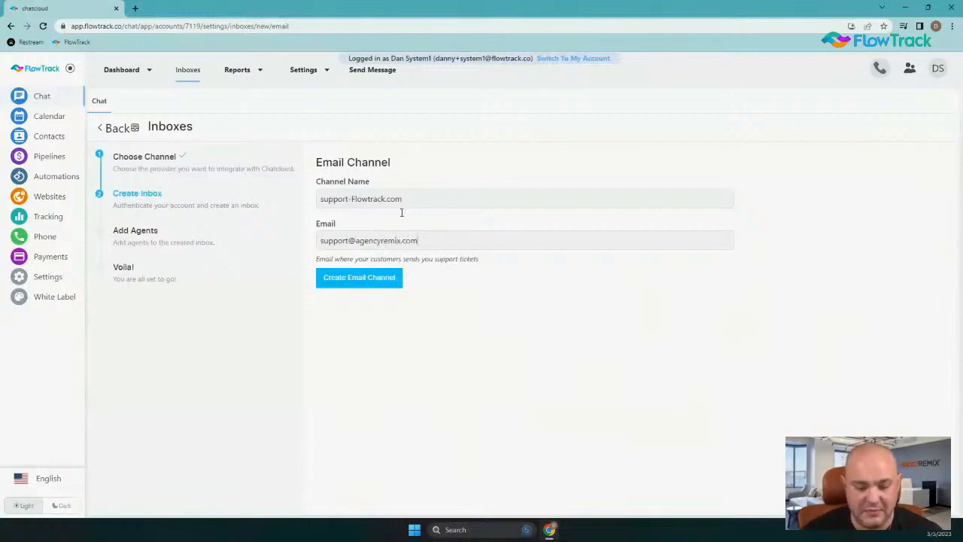
left_click_drag(421, 242, 297, 245)
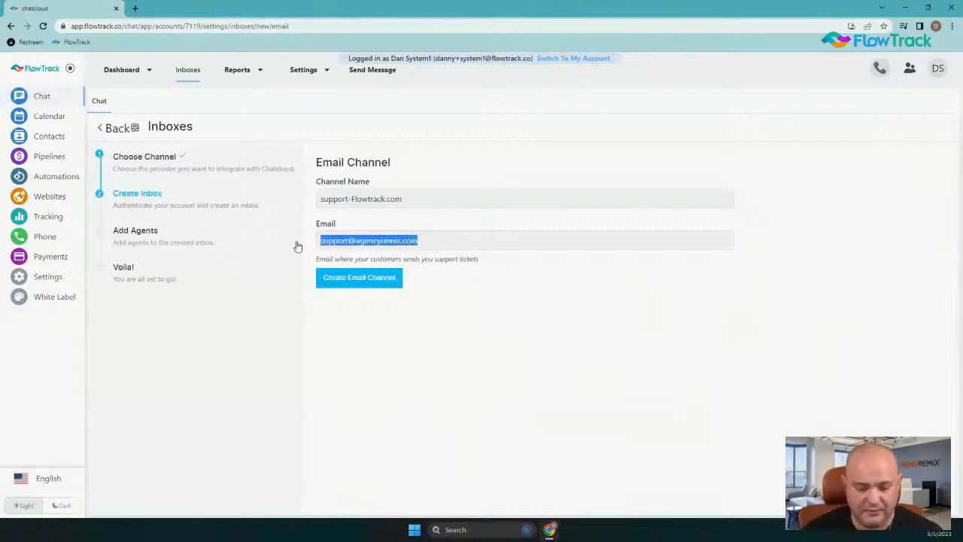
- Create the email channel and add the account's only agent to the new inbox
left_click(363, 284)
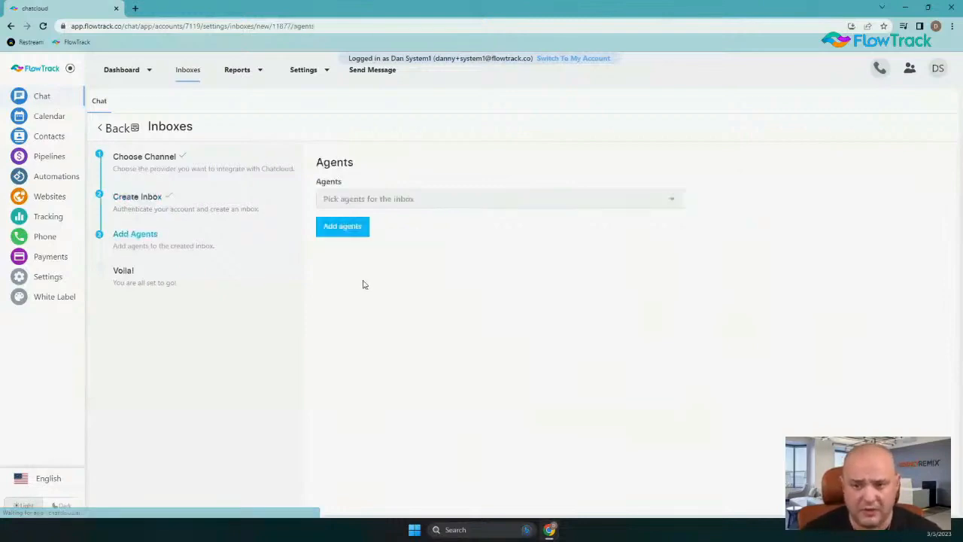
left_click(401, 198)
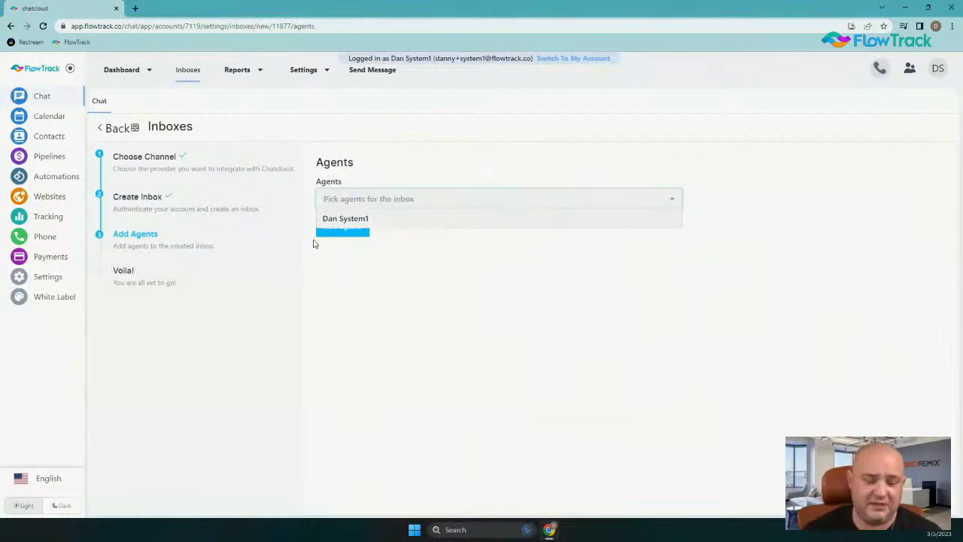
left_click(369, 218)
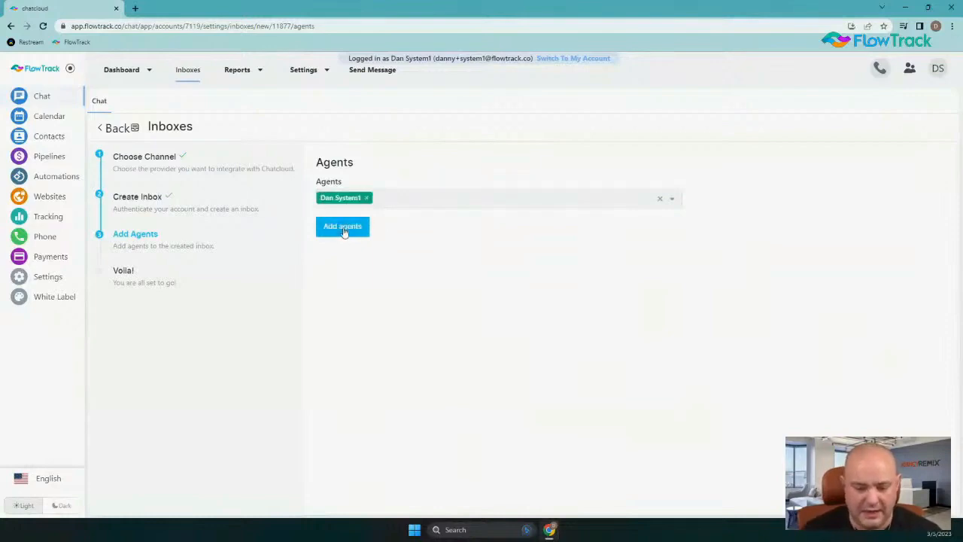
left_click(344, 229)
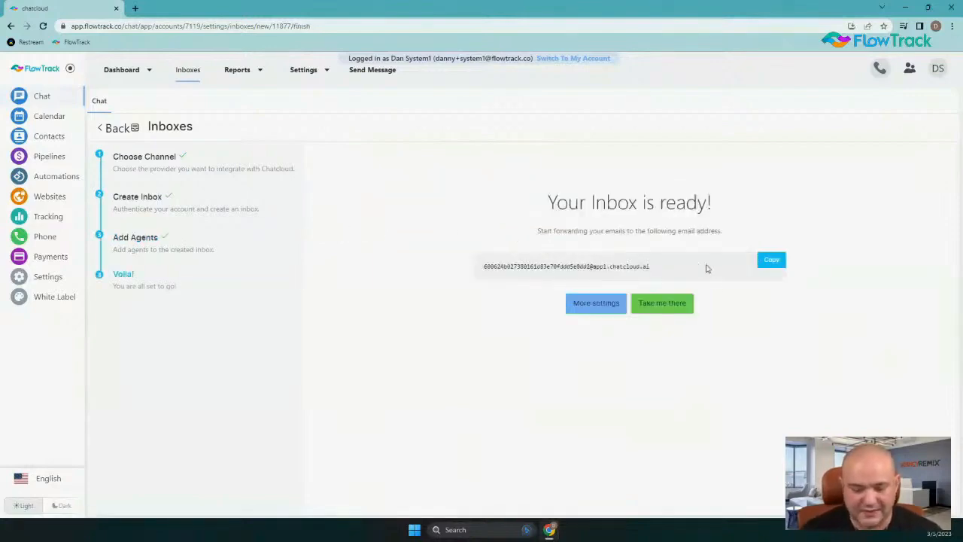
- Select the inbox's forwarding address and go to the inbox's full settings page
left_click_drag(672, 266, 455, 269)
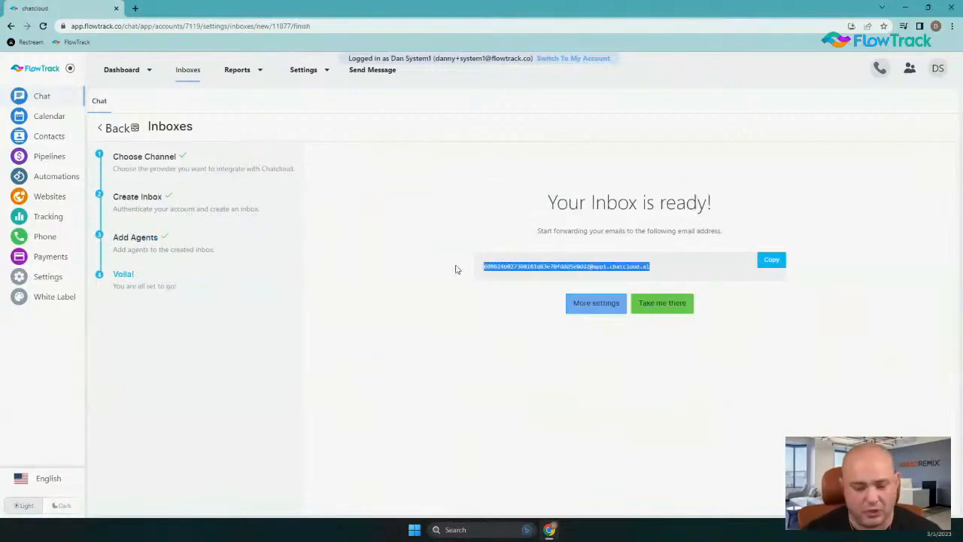
left_click(593, 303)
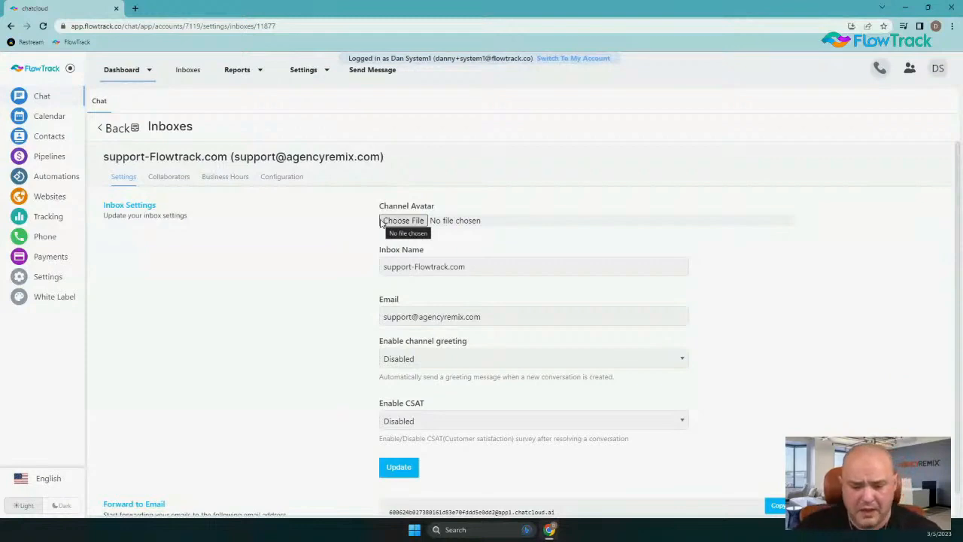
- Review the inbox's Collaborators and Business Hours settings, then show its IMAP/SMTP Configuration
mouse_move(415, 268)
left_mouse_down()
mouse_move(448, 268)
mouse_move(413, 269)
left_mouse_up()
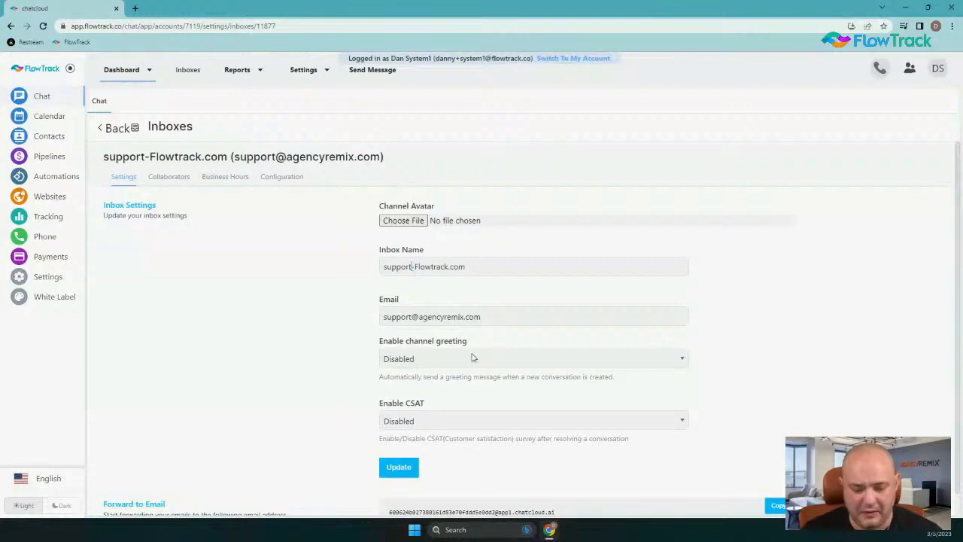
scroll(485, 354, "down", 1)
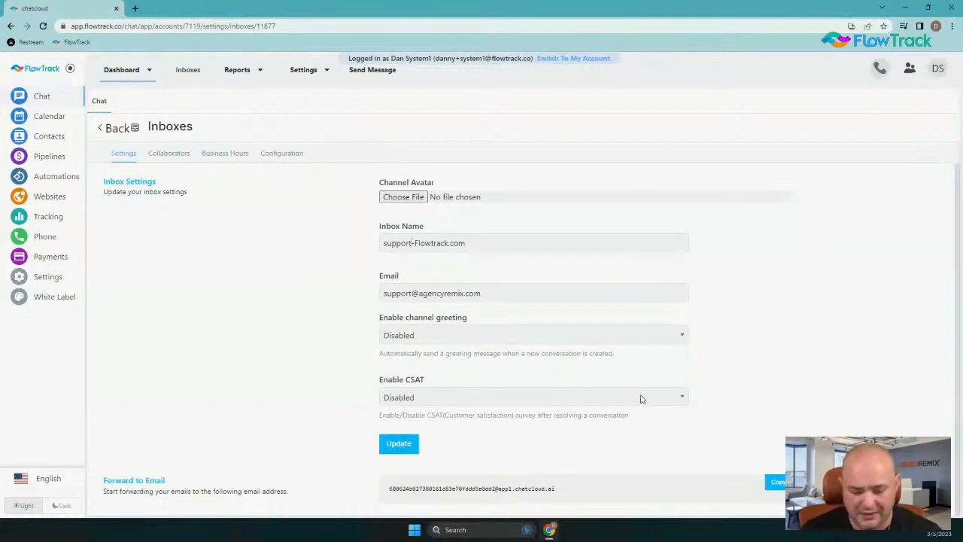
left_click(176, 154)
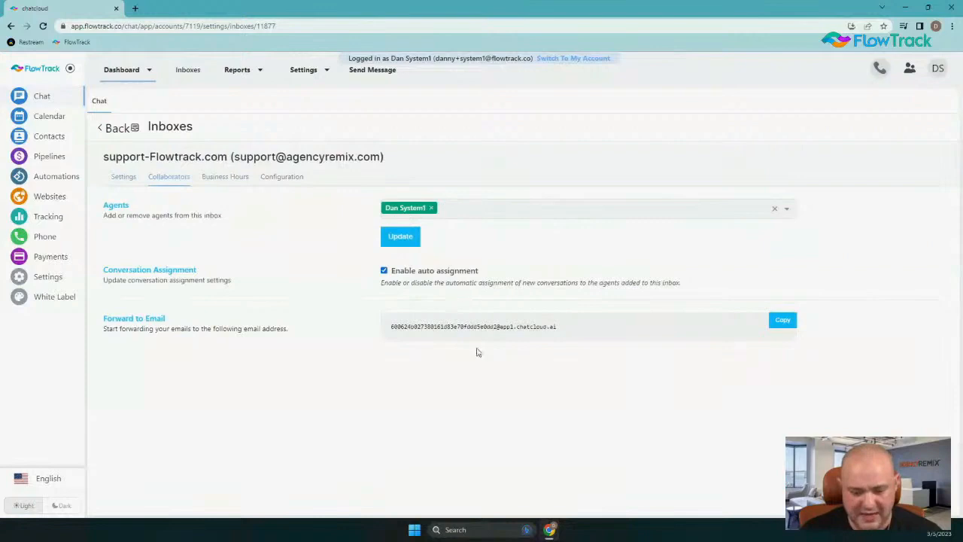
left_click(211, 177)
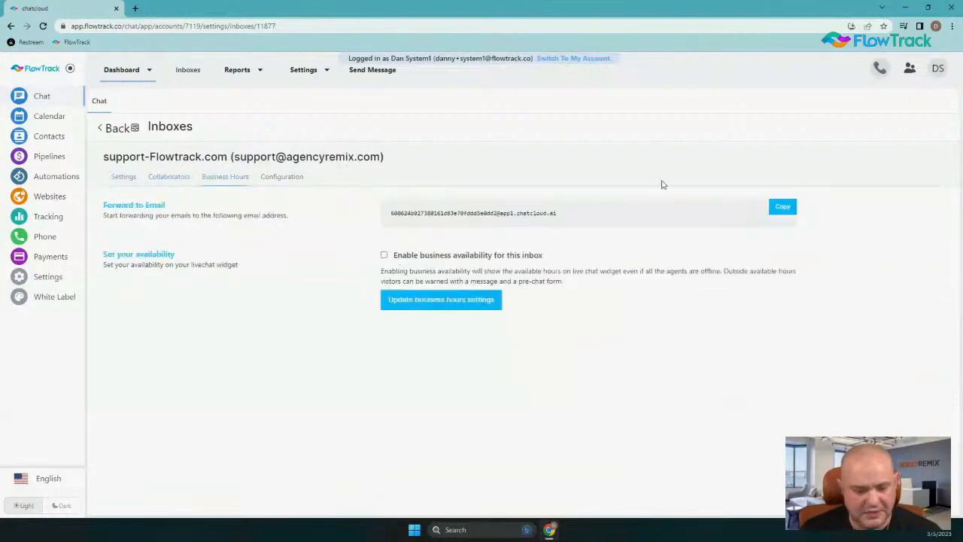
left_click(278, 184)
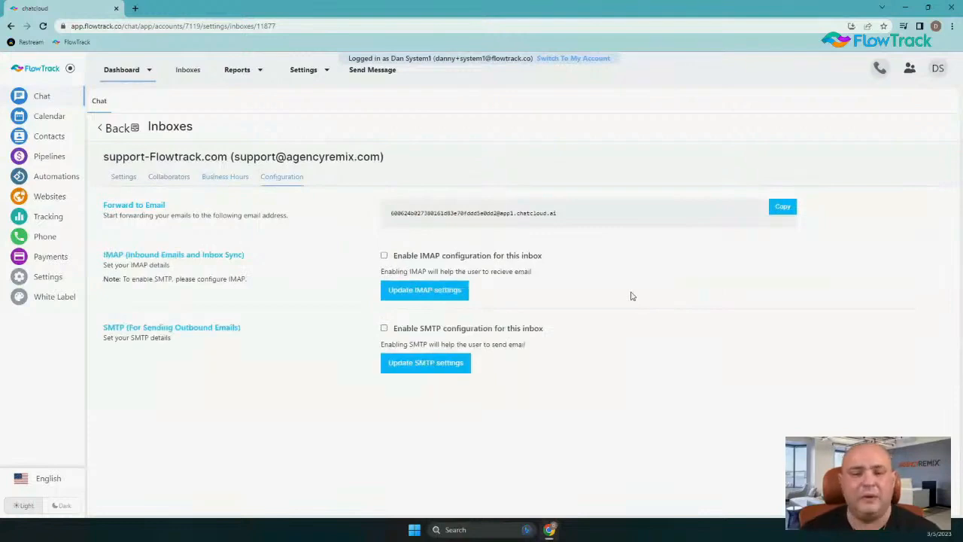
- Enable both IMAP and SMTP configuration for the inbox, then start a new browser tab
left_click(383, 256)
scroll(402, 394, "down", 1)
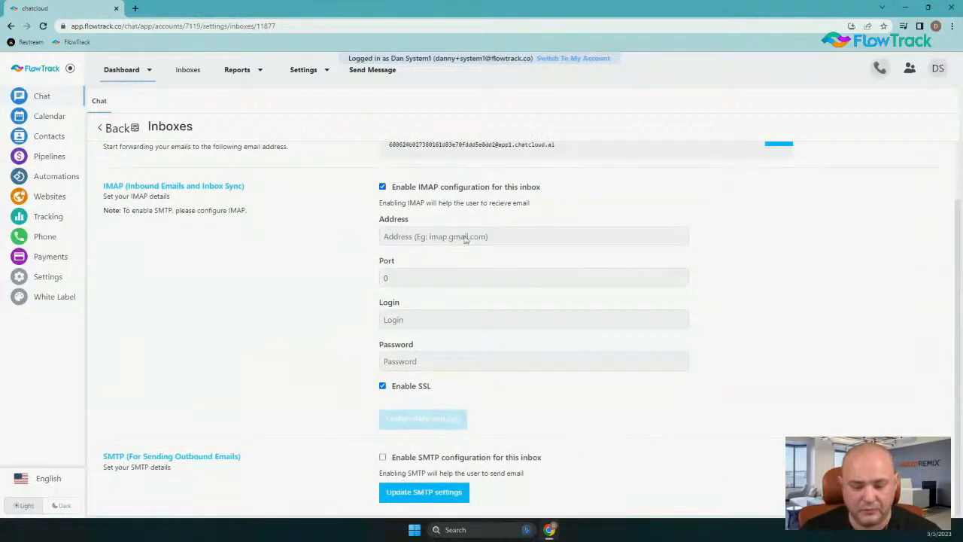
left_click(382, 457)
scroll(667, 334, "down", 2)
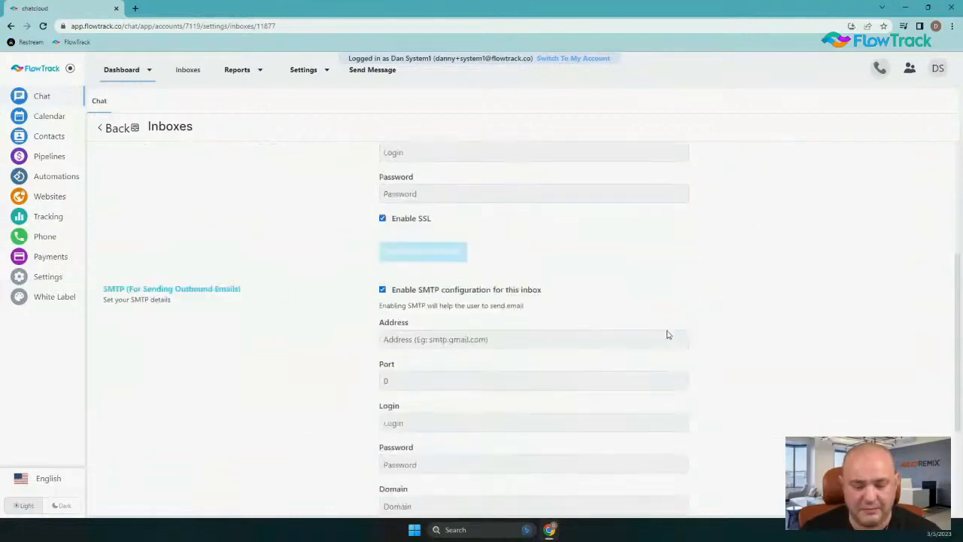
scroll(709, 251, "up", 4)
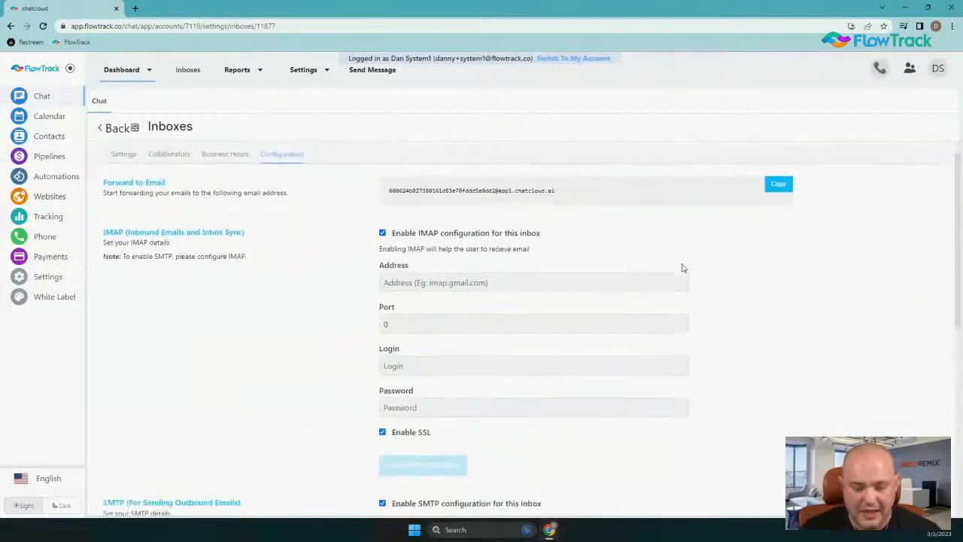
scroll(683, 267, "down", 1)
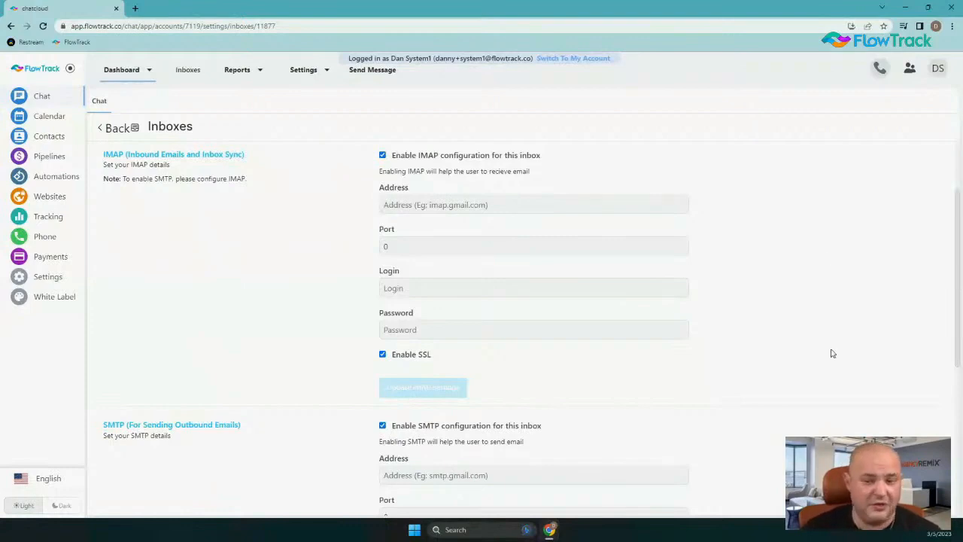
left_click(136, 8)
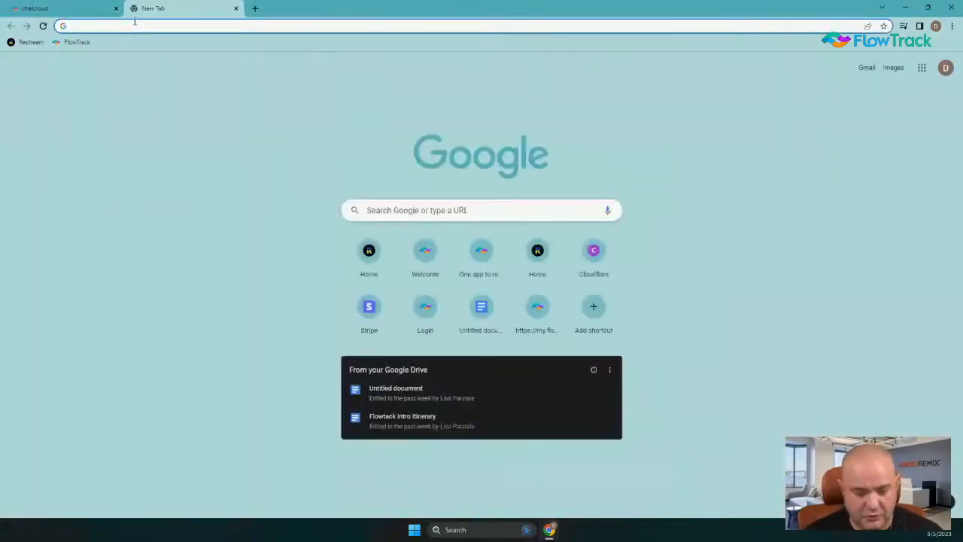
- Search for 'gmail imap settings' and open the 'Check Gmail through other email platforms' article
type("gmail")
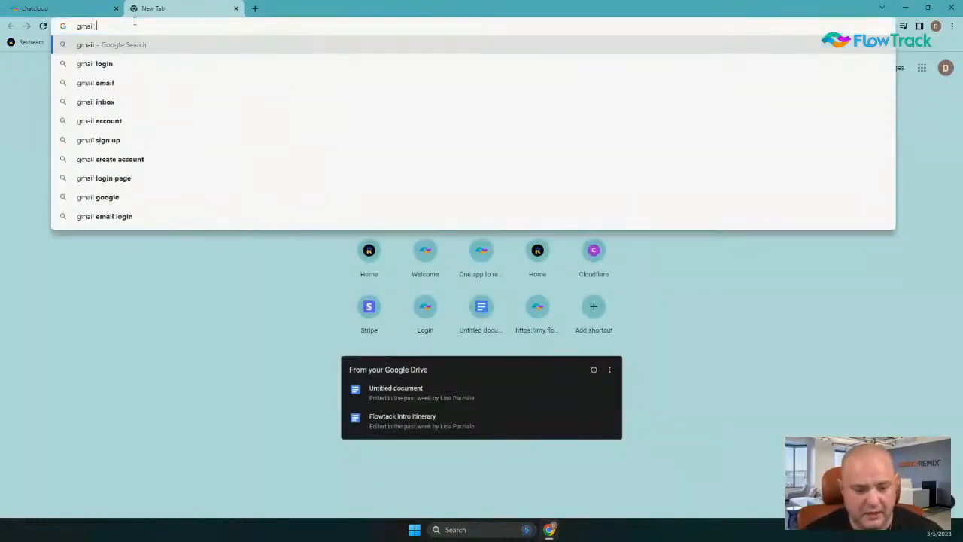
type(" imap settings")
key("Return")
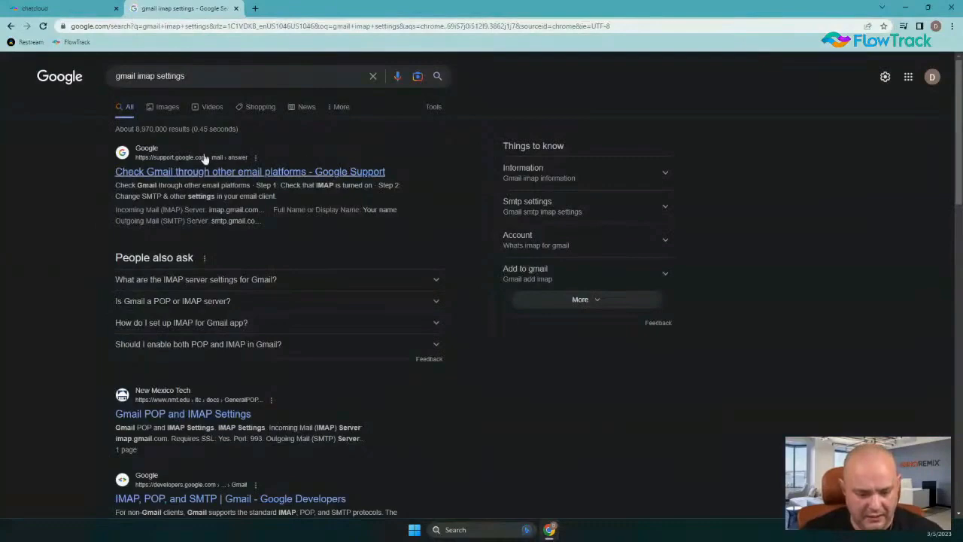
left_click(256, 173)
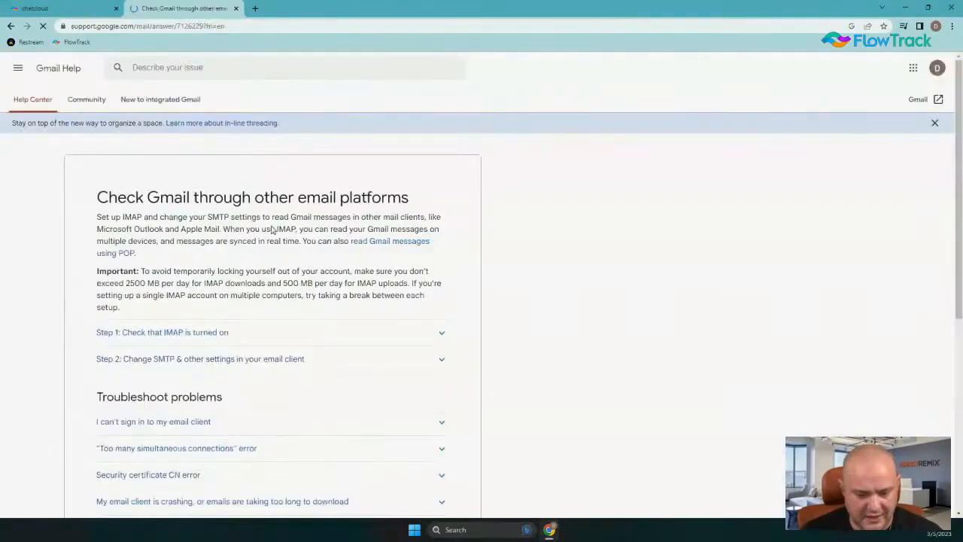
- Expand 'Step 1: Check that IMAP is turned on' and bring the Gmail inbox window forward
scroll(272, 229, "down", 3)
scroll(265, 230, "up", 2)
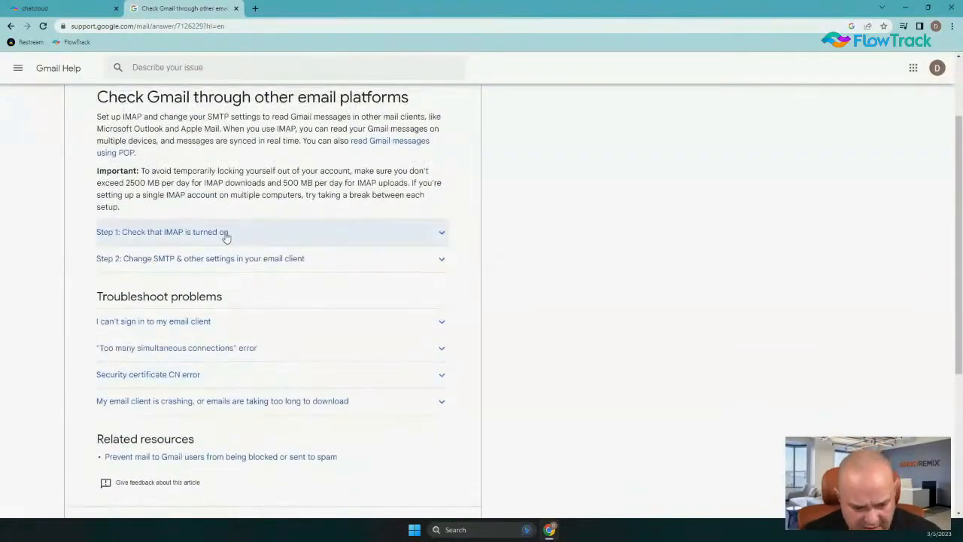
left_click(226, 237)
scroll(279, 226, "down", 1)
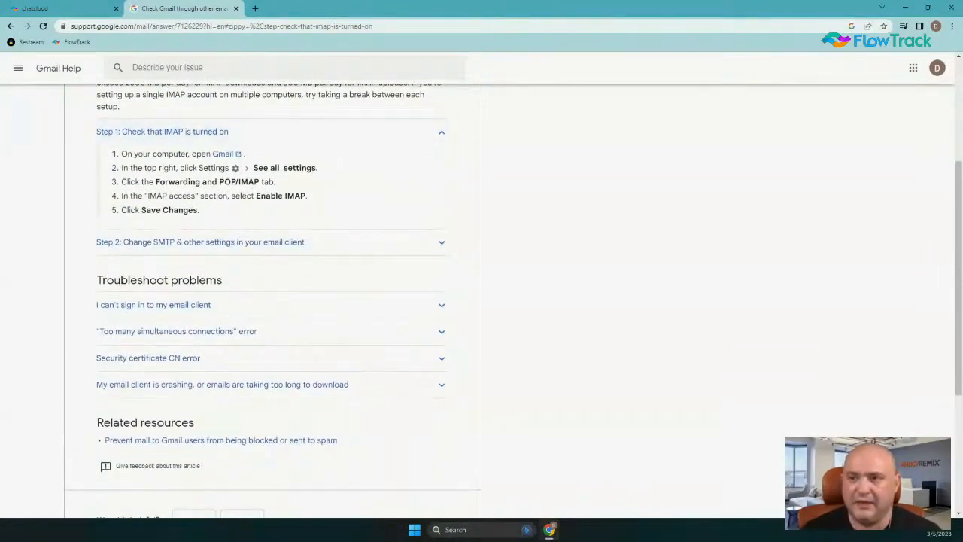
left_click_drag(574, 0, 558, 92)
- Maximize Gmail and view its Forwarding and POP/IMAP settings
left_click(770, 90)
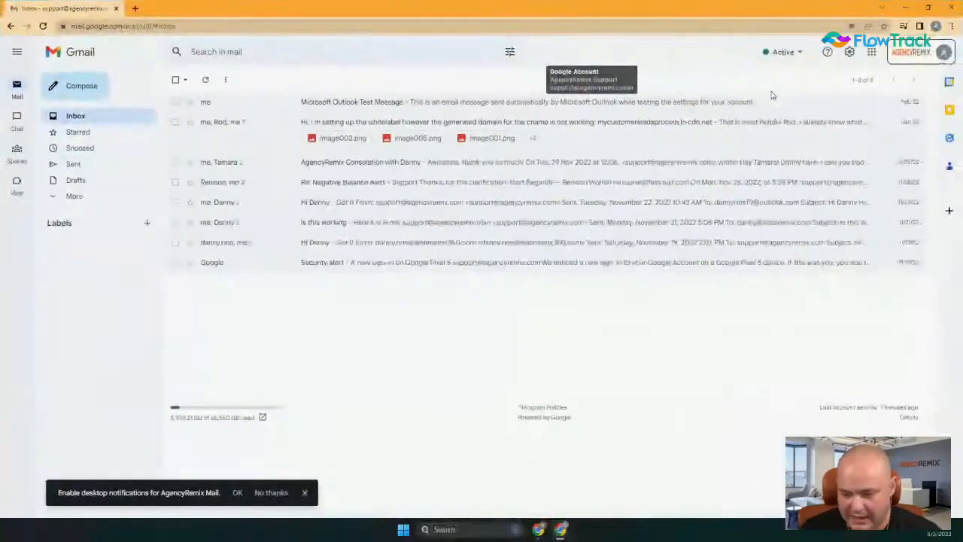
left_click(850, 53)
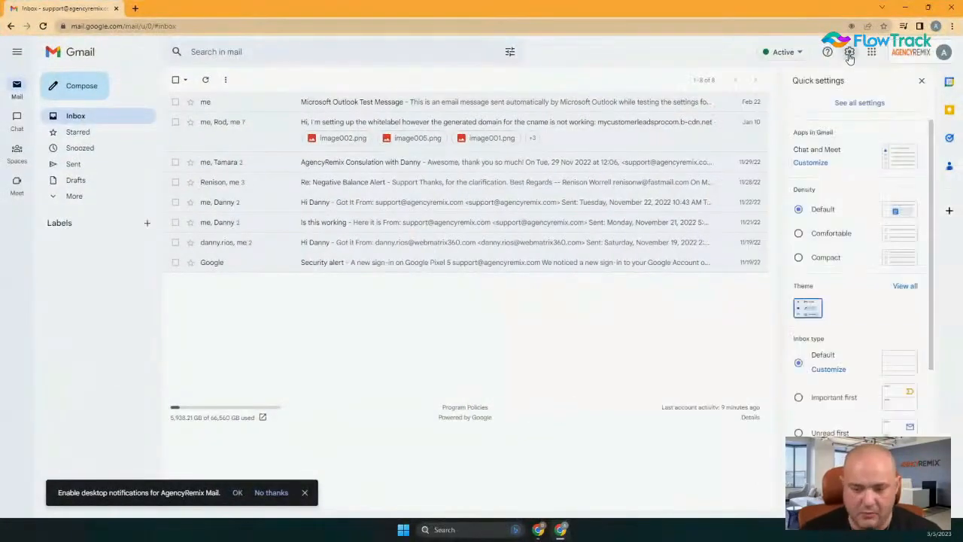
left_click(860, 103)
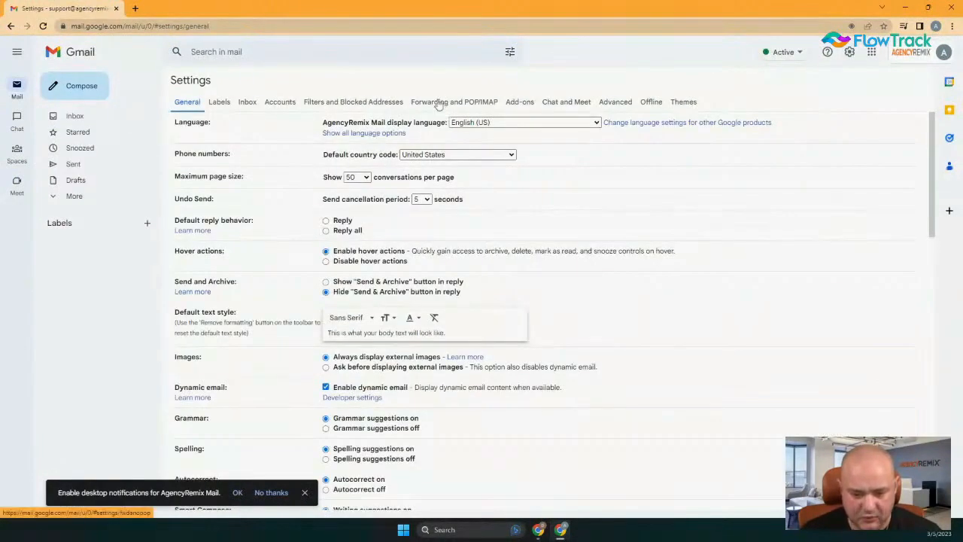
left_click(472, 104)
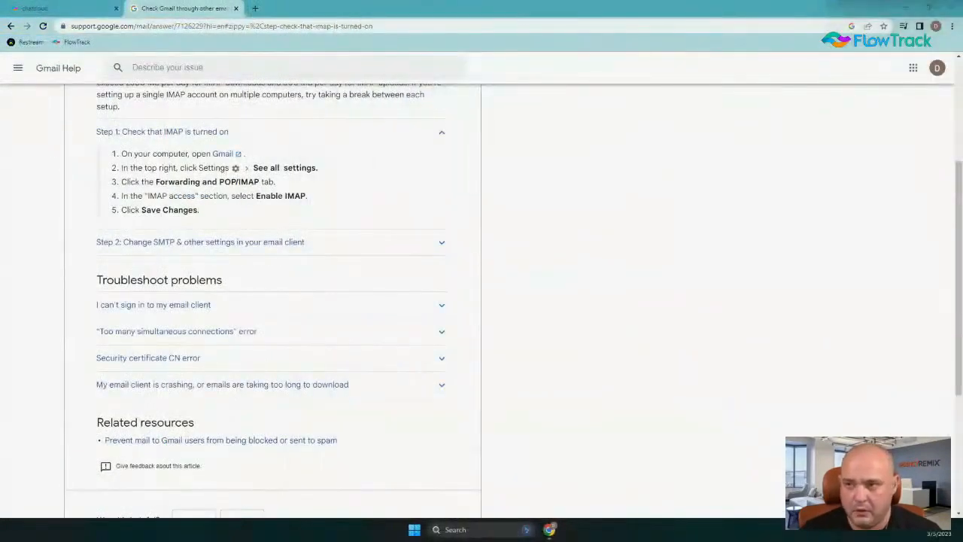
- Expand the help article's Step 2 to see the IMAP and SMTP server settings table
left_click(193, 244)
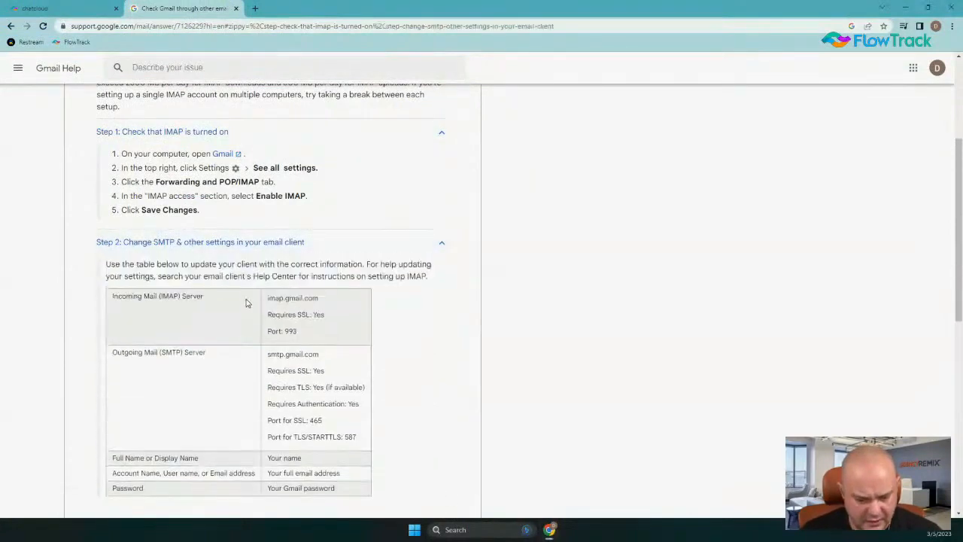
scroll(248, 303, "down", 4)
scroll(248, 303, "up", 2)
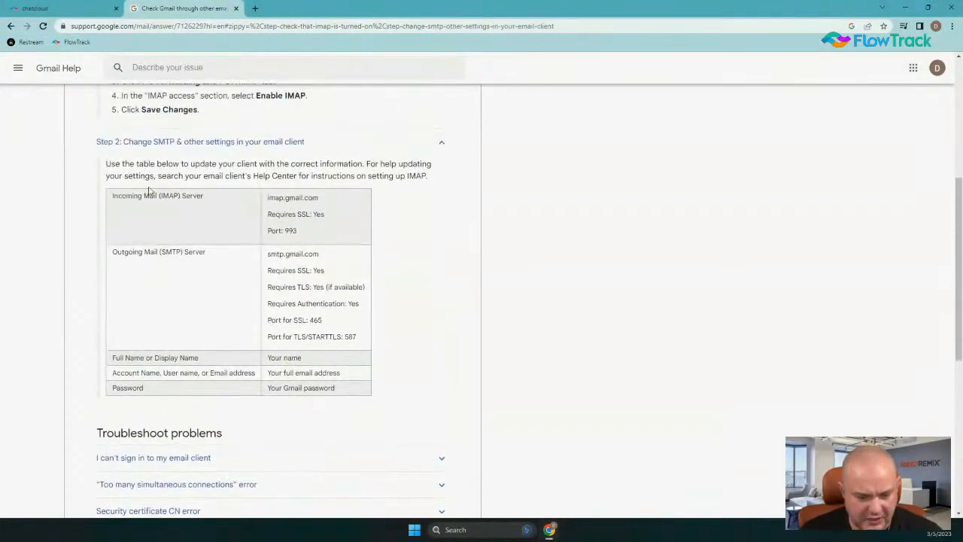
left_click_drag(144, 196, 213, 197)
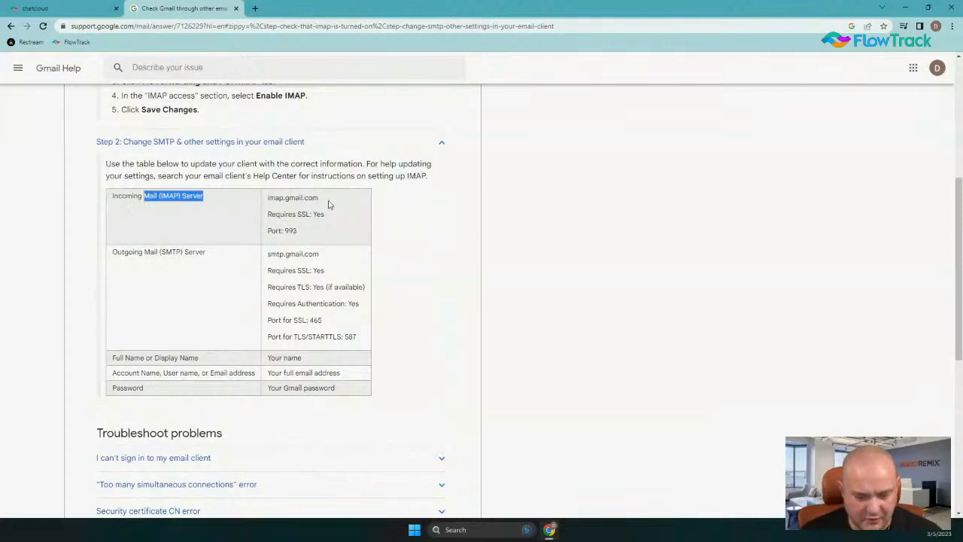
- Copy imap.gmail.com into FlowTrack's IMAP address field and set the port to 993
left_click_drag(321, 199, 262, 205)
key("ctrl+c")
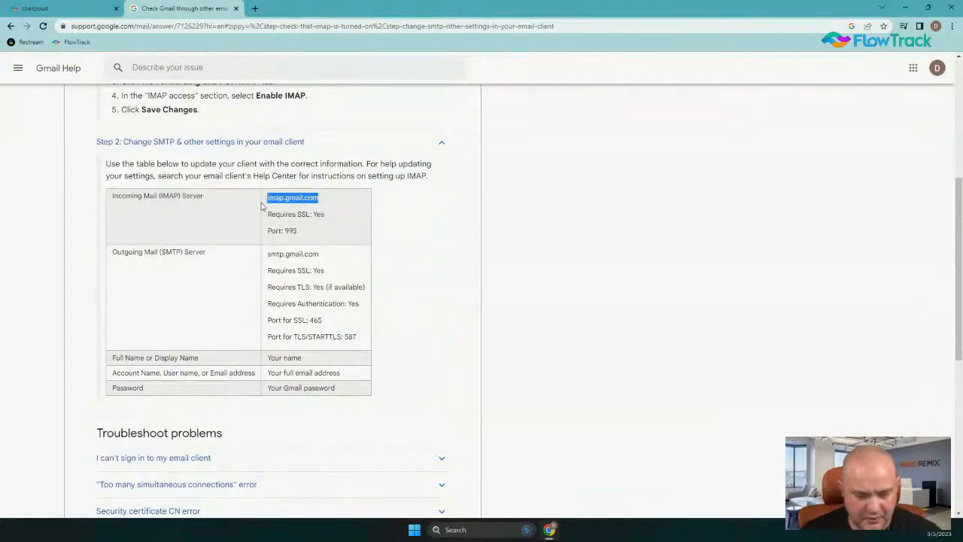
left_click(76, 13)
left_click(427, 200)
key("ctrl+v")
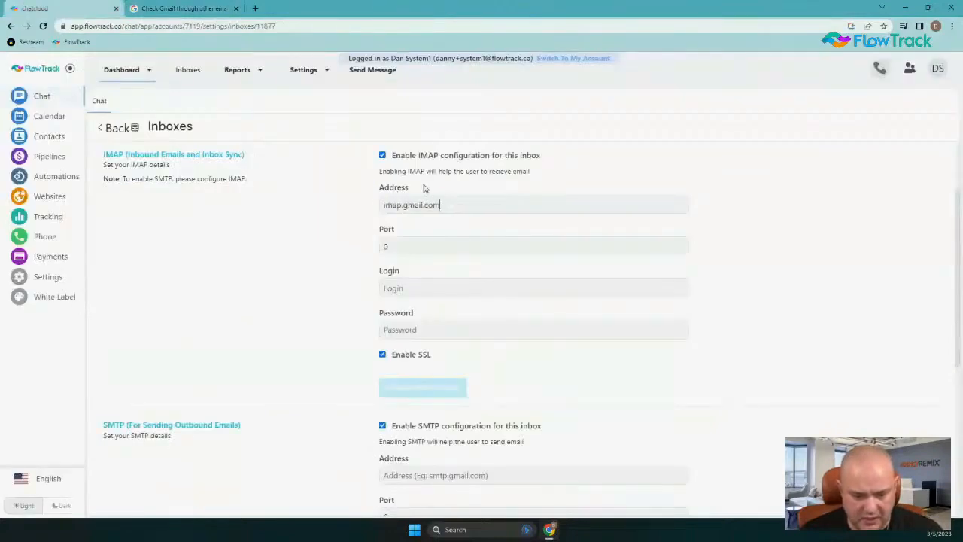
left_click(181, 10)
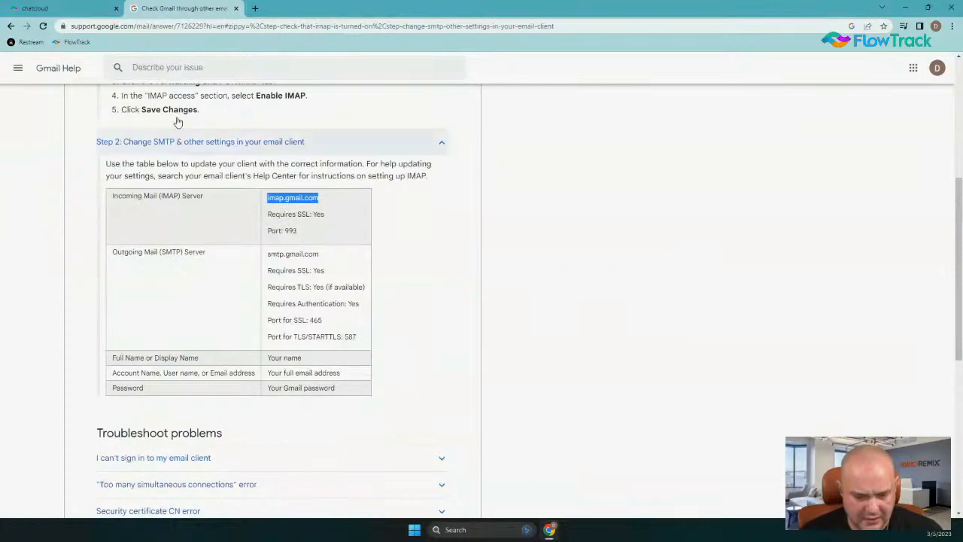
left_click(90, 13)
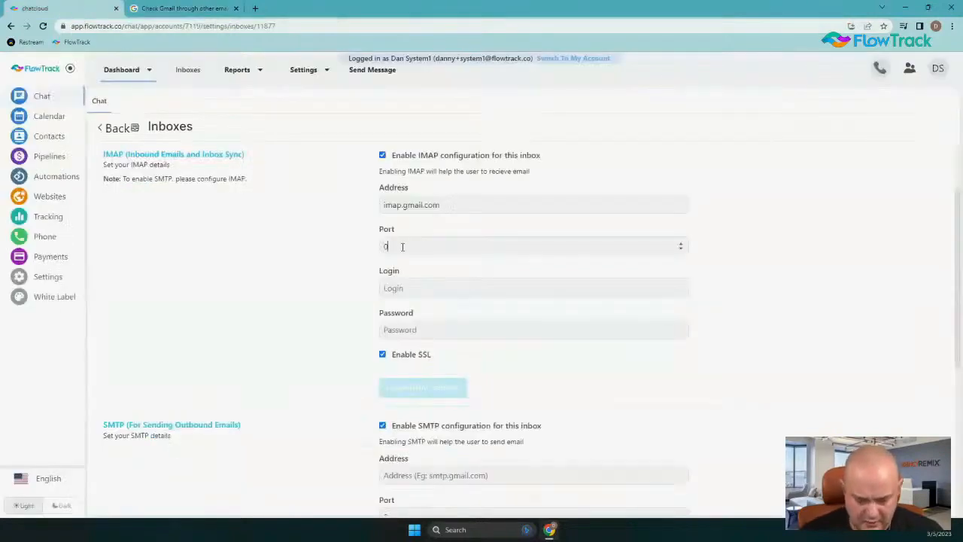
key("BackSpace")
type("993")
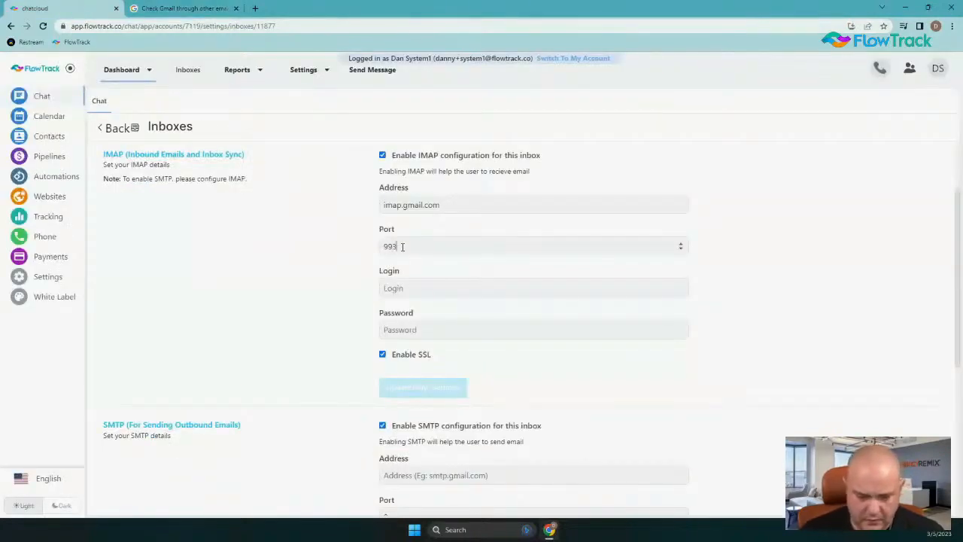
- Enter the IMAP login e-mail and password, then submit the IMAP settings
left_click(418, 293)
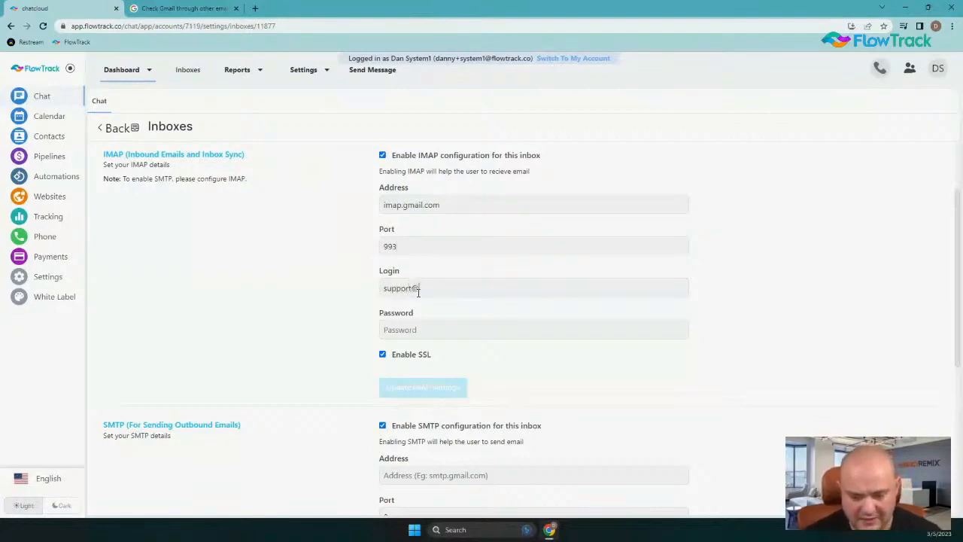
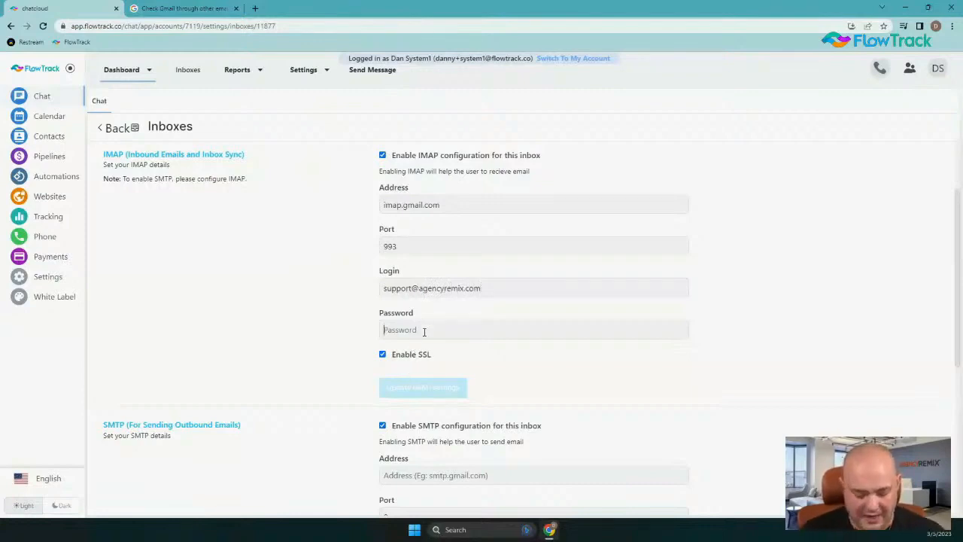
type("••••••••••")
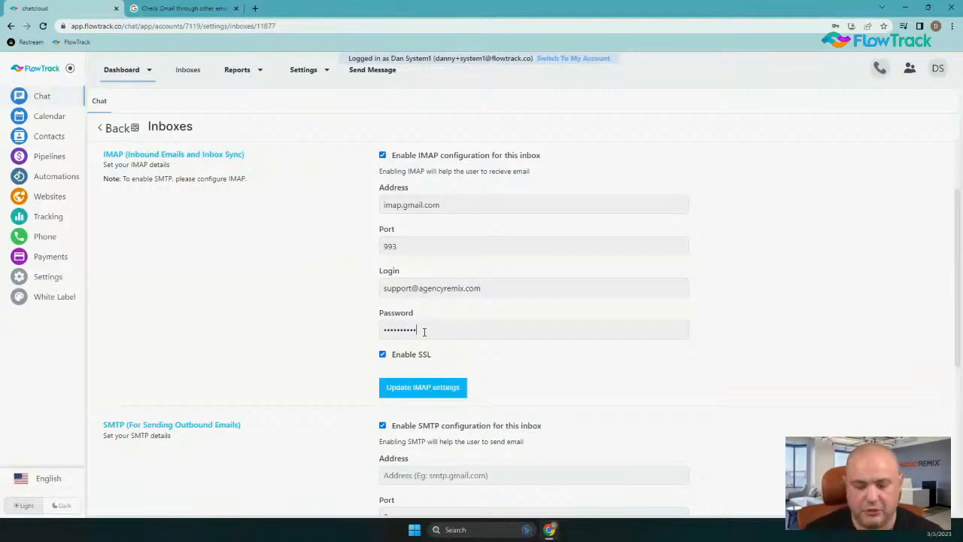
left_click(410, 392)
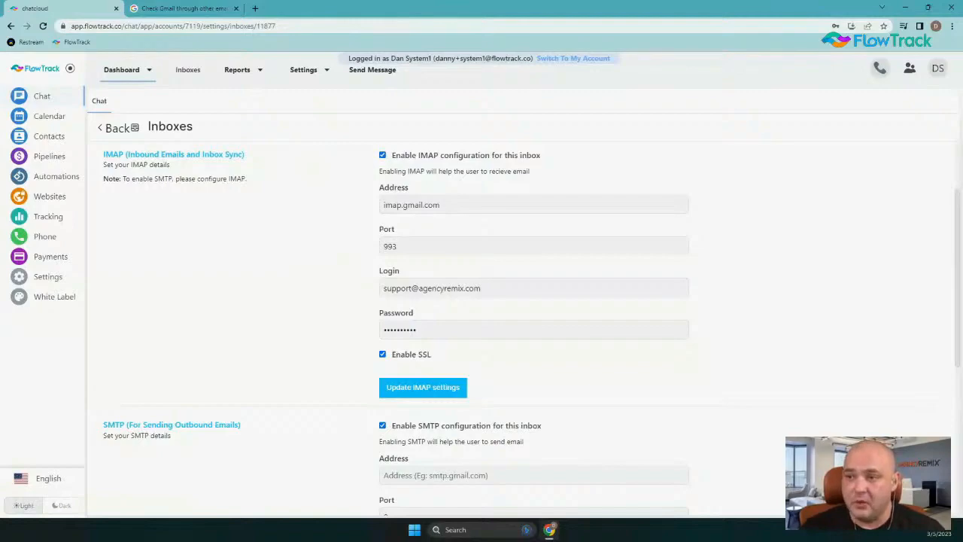
- Bring the Gmail Forwarding and POP/IMAP settings window back over FlowTrack
left_click_drag(962, 0, 627, 84)
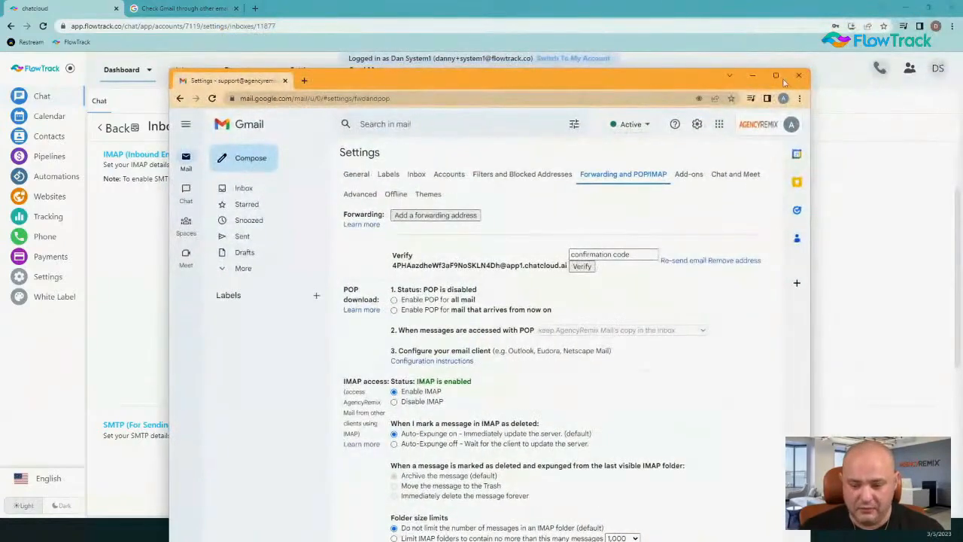
- Maximize Gmail and open Manage your Google Account from the avatar menu
left_click(776, 76)
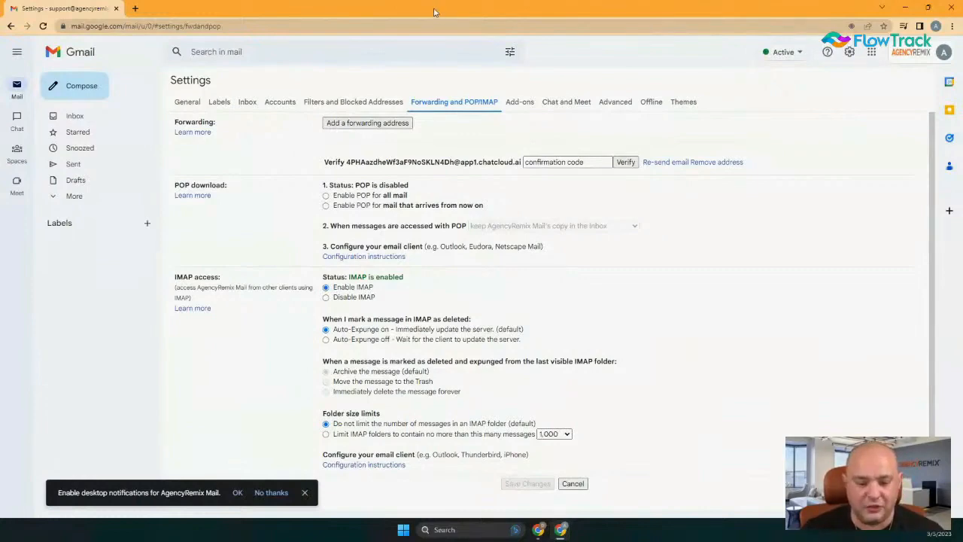
left_click_drag(433, 11, 472, 60)
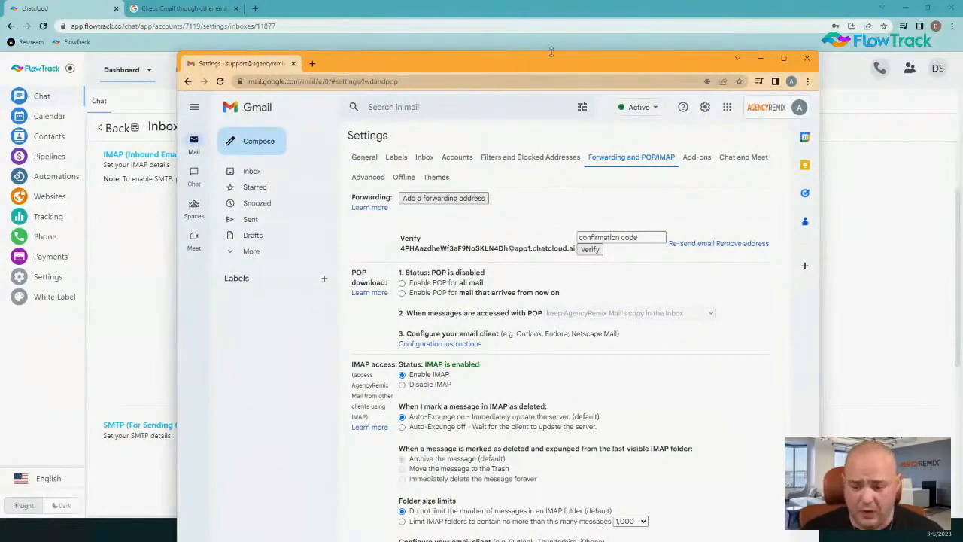
left_click(785, 58)
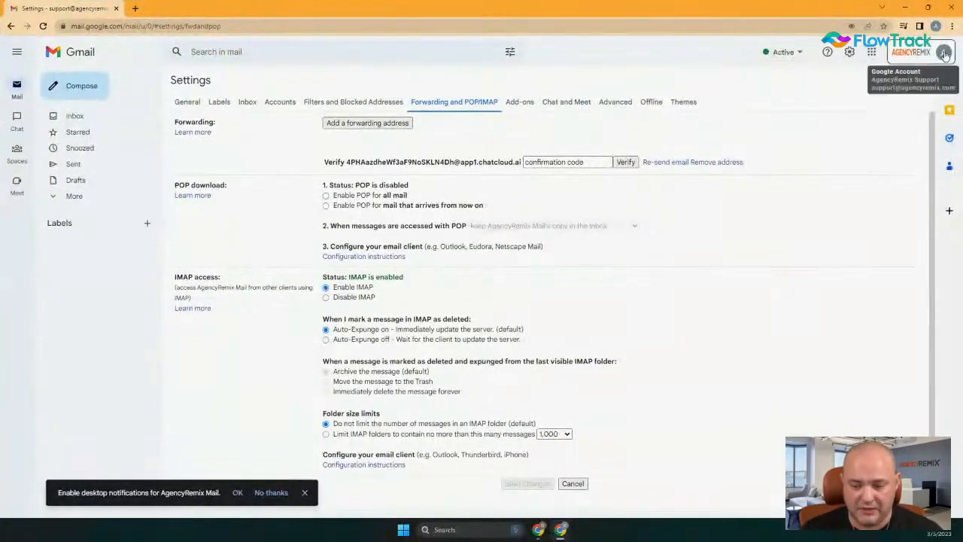
left_click(944, 53)
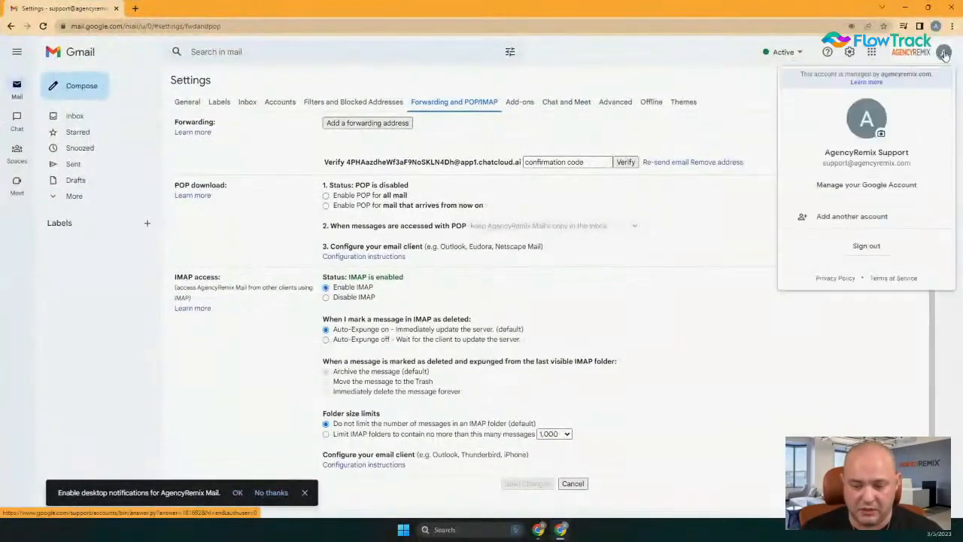
left_click(883, 192)
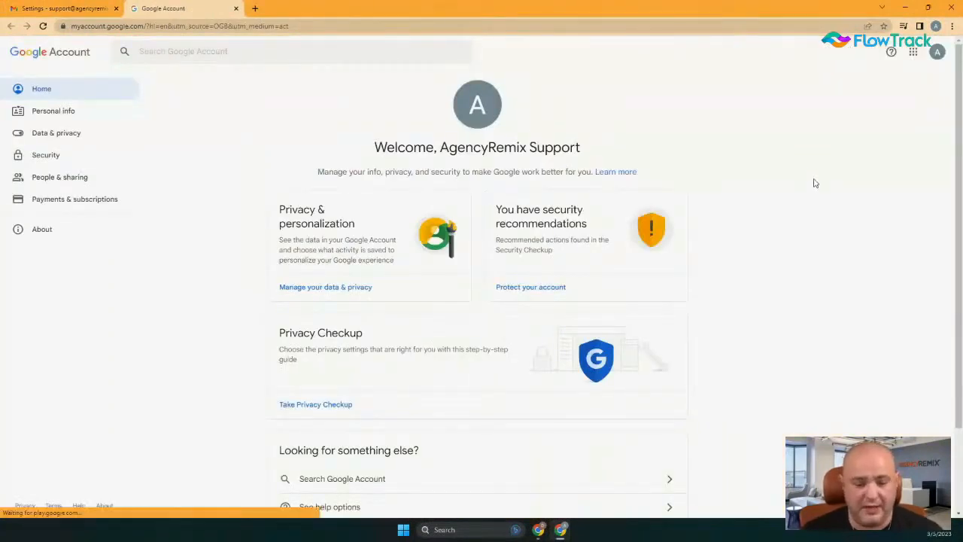
- Start 2-Step Verification setup from Security and re-enter the account password
left_click(47, 155)
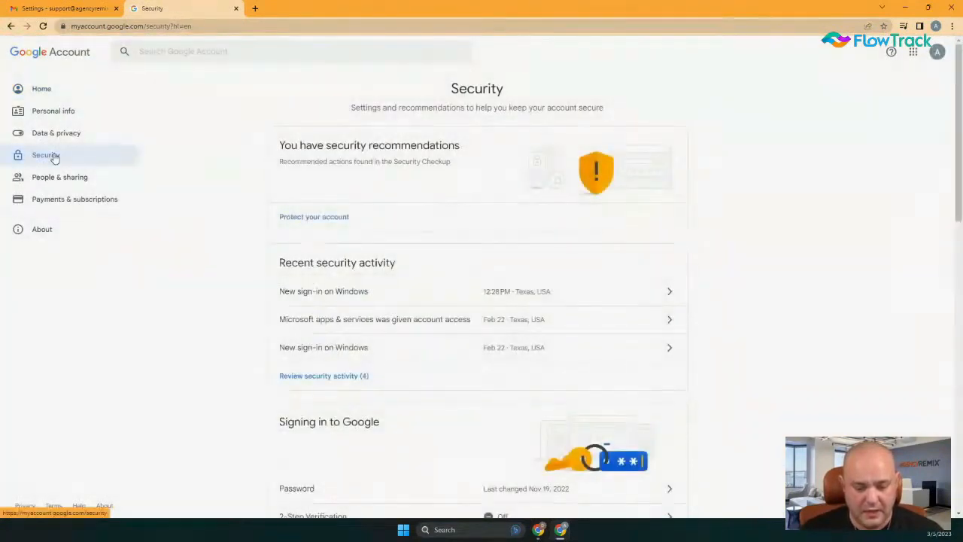
scroll(386, 226, "down", 2)
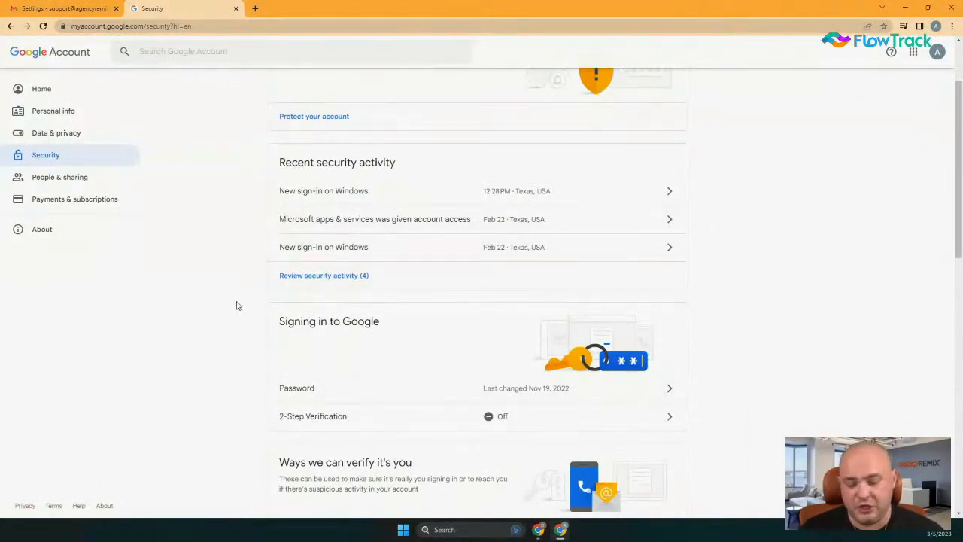
left_click(315, 424)
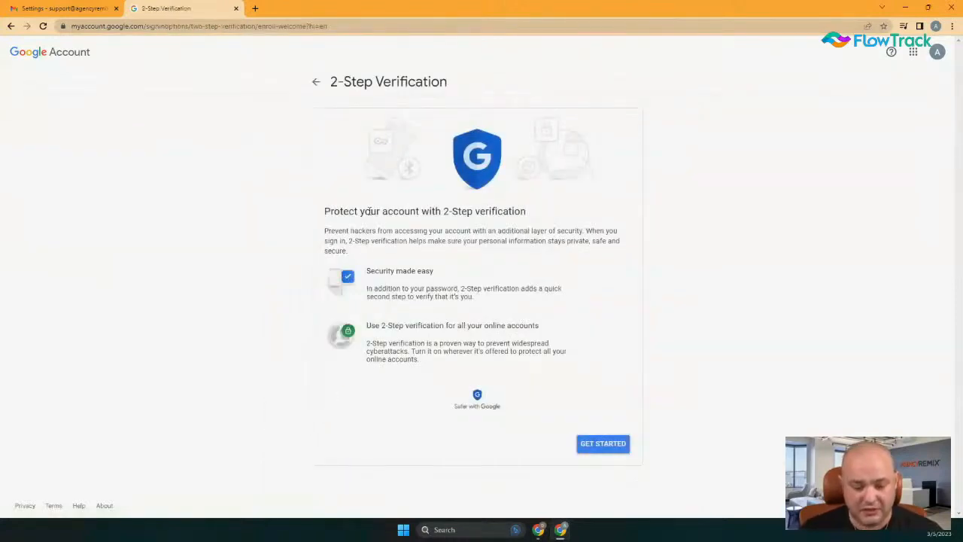
left_click(595, 448)
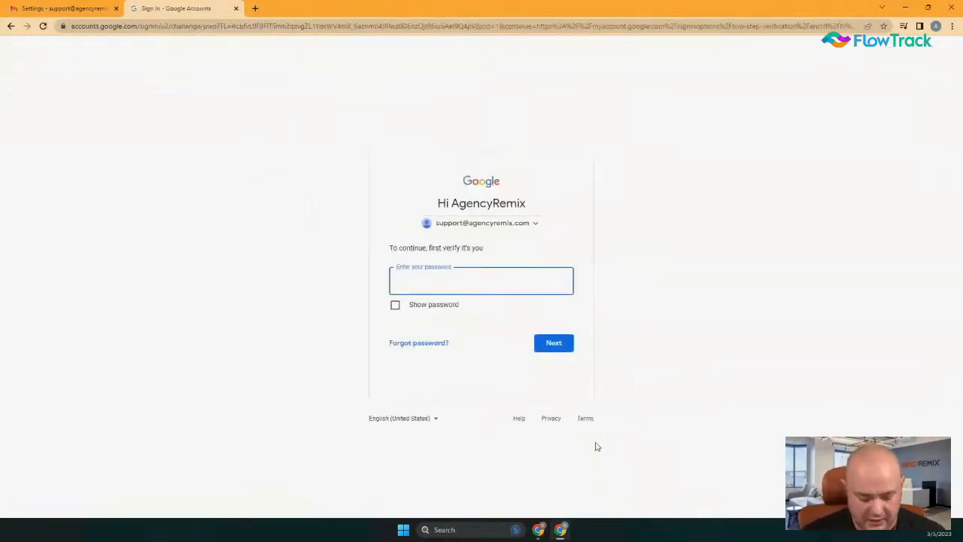
type("••")
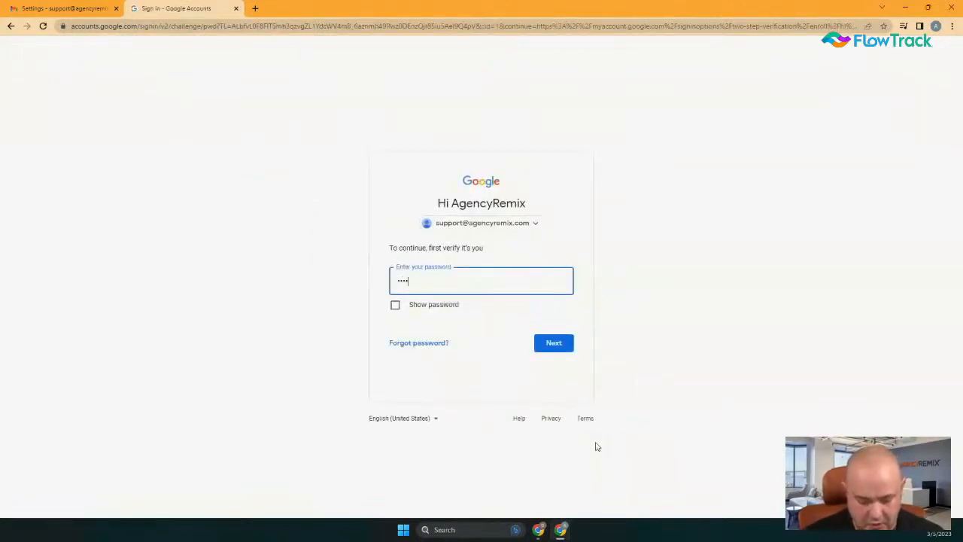
key("Return")
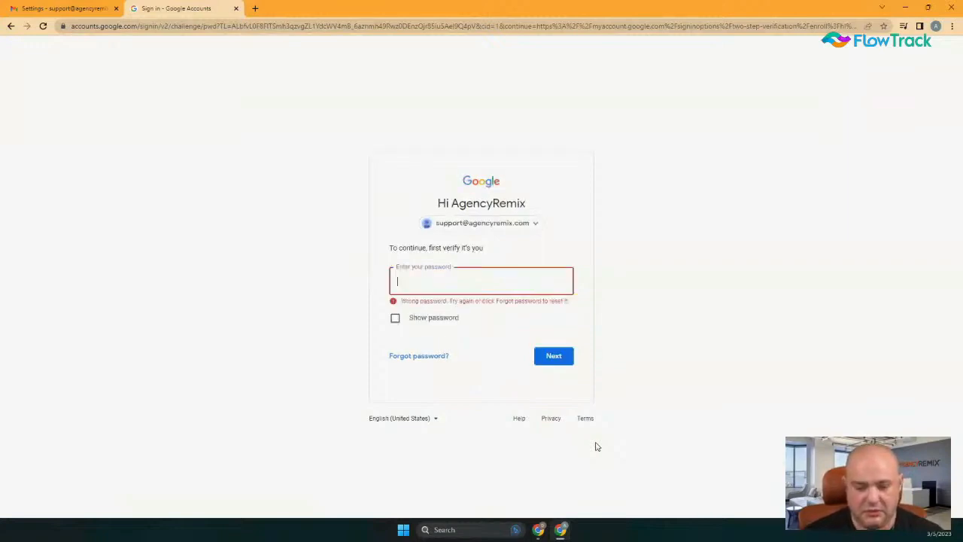
type("•••••")
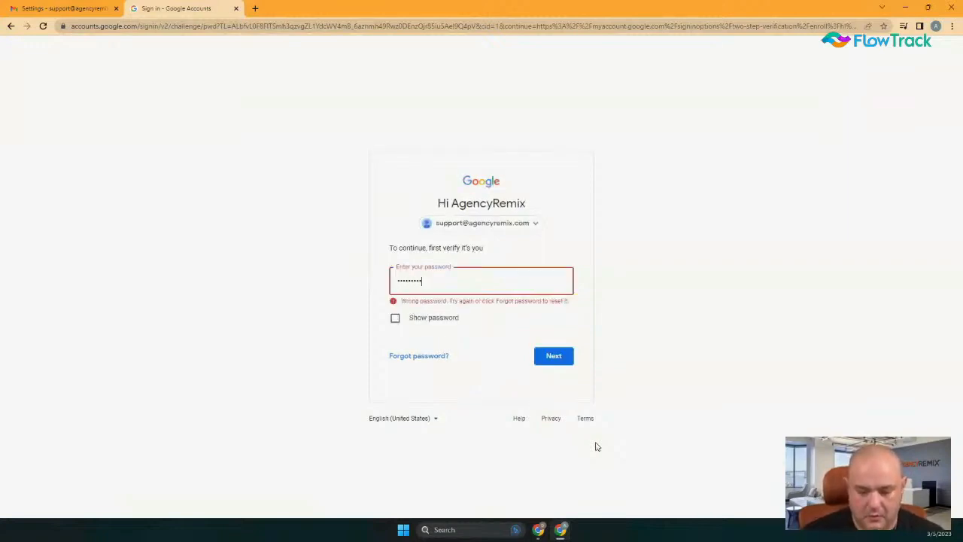
type("•••••")
key("Return")
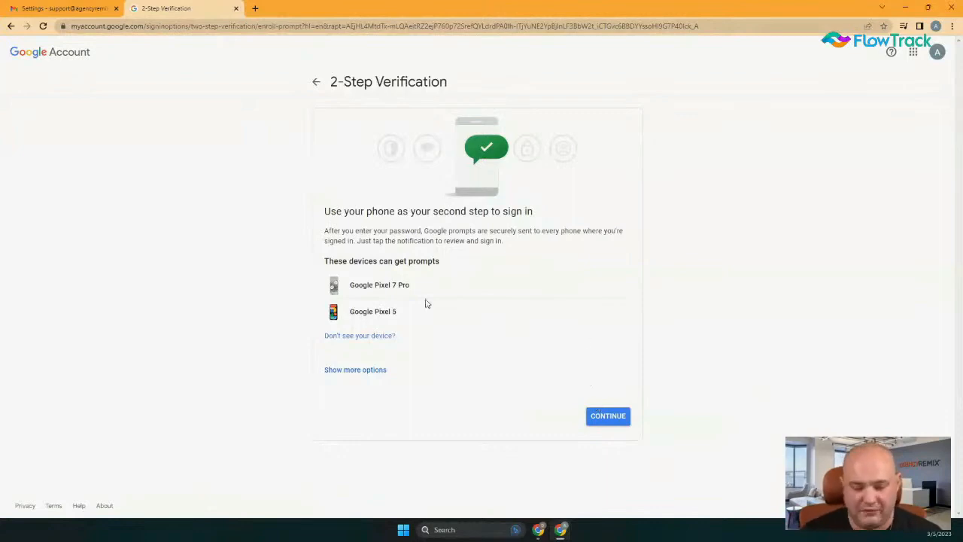
- Accept phone prompts, verify a backup phone number by SMS code, and turn 2-Step Verification on
left_click(608, 418)
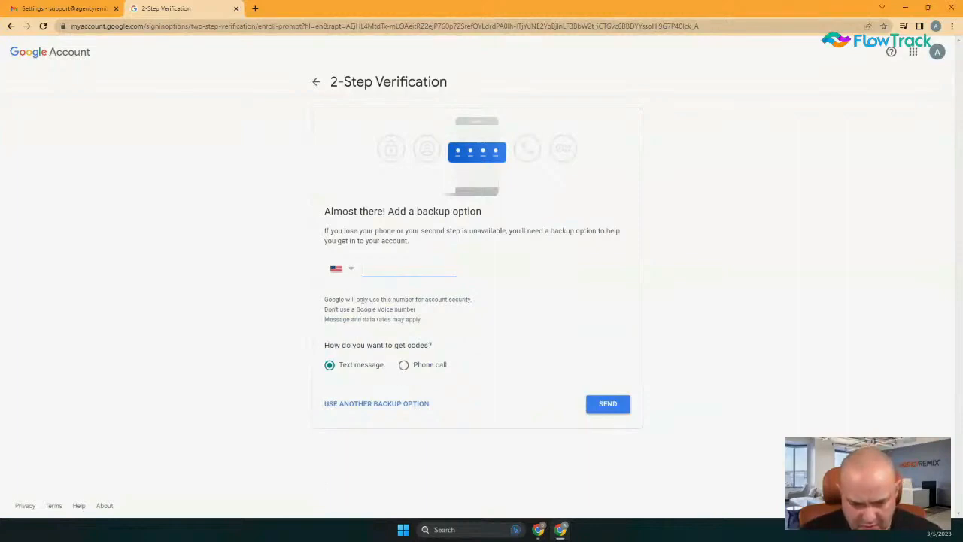
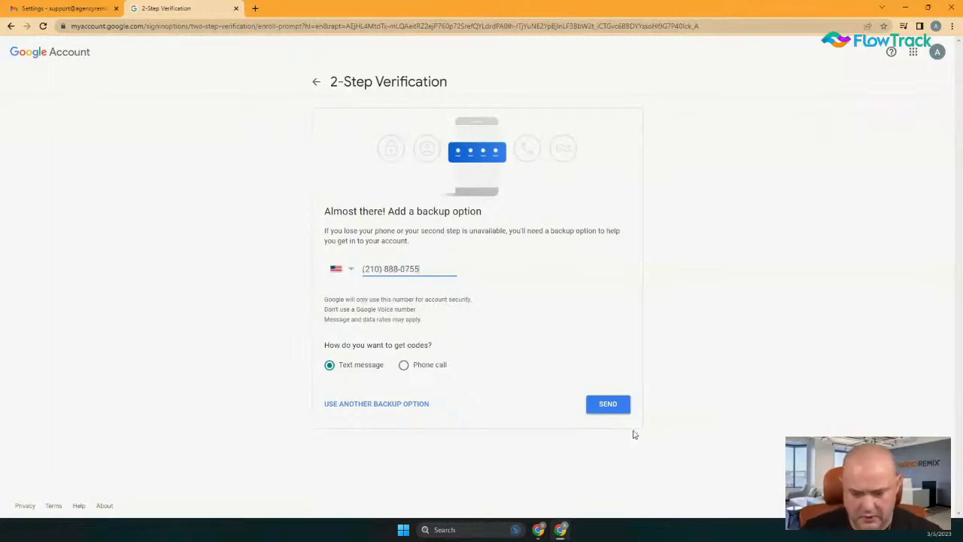
left_click(619, 405)
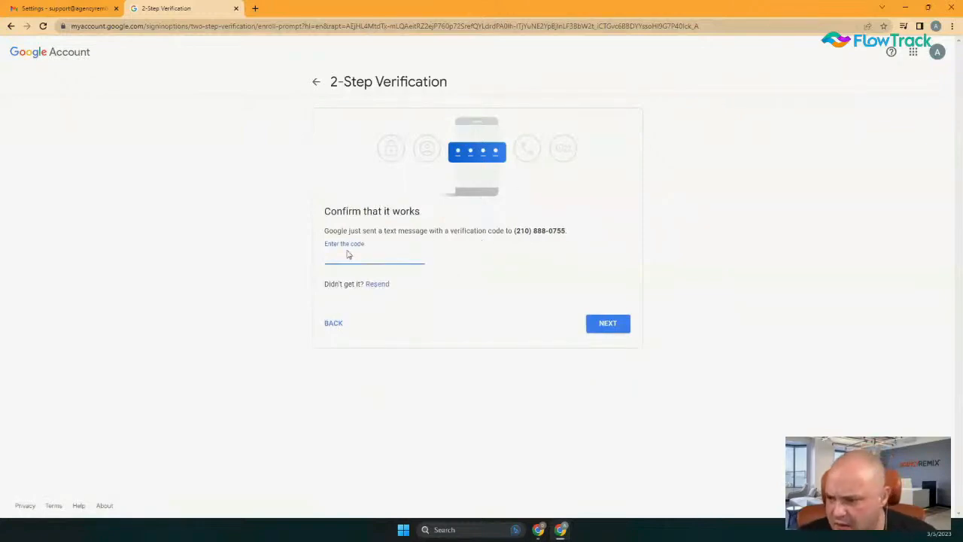
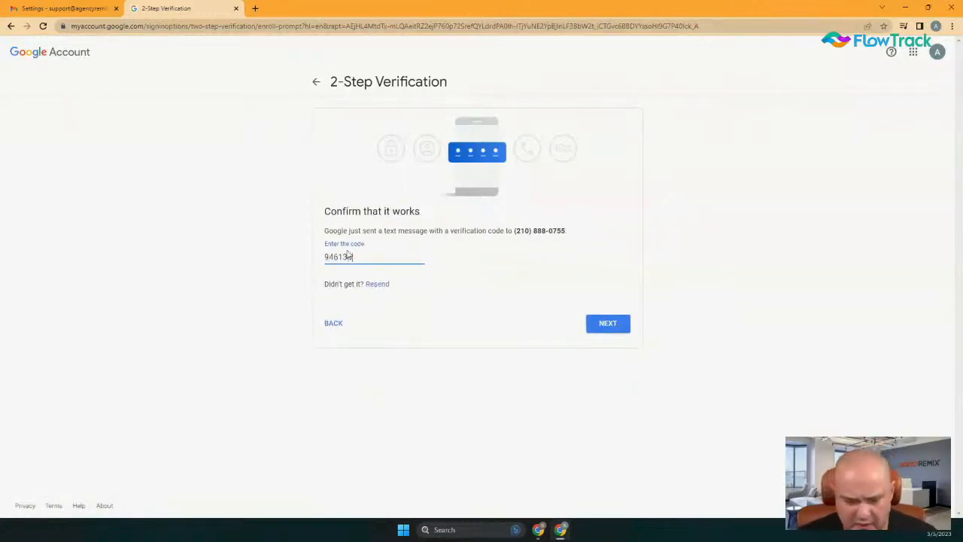
left_click(614, 324)
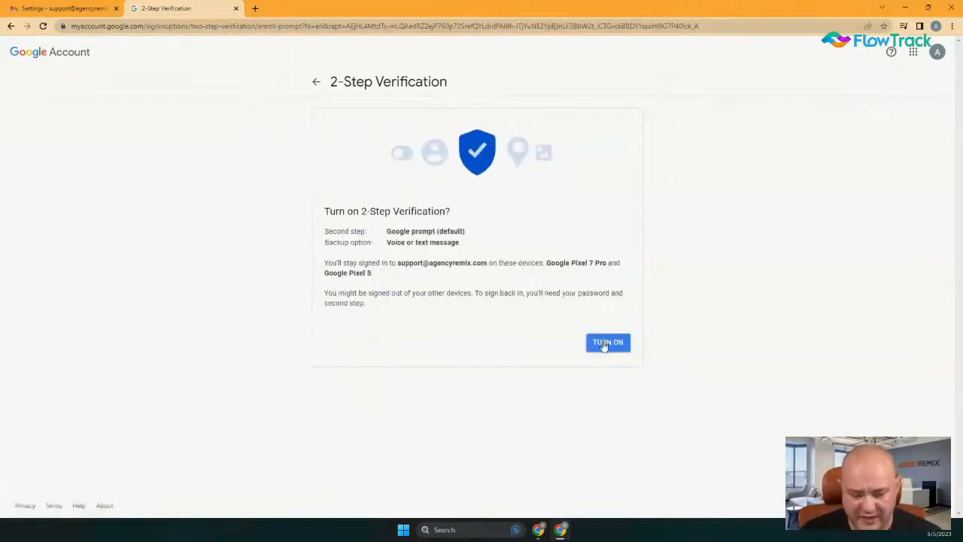
left_click(606, 343)
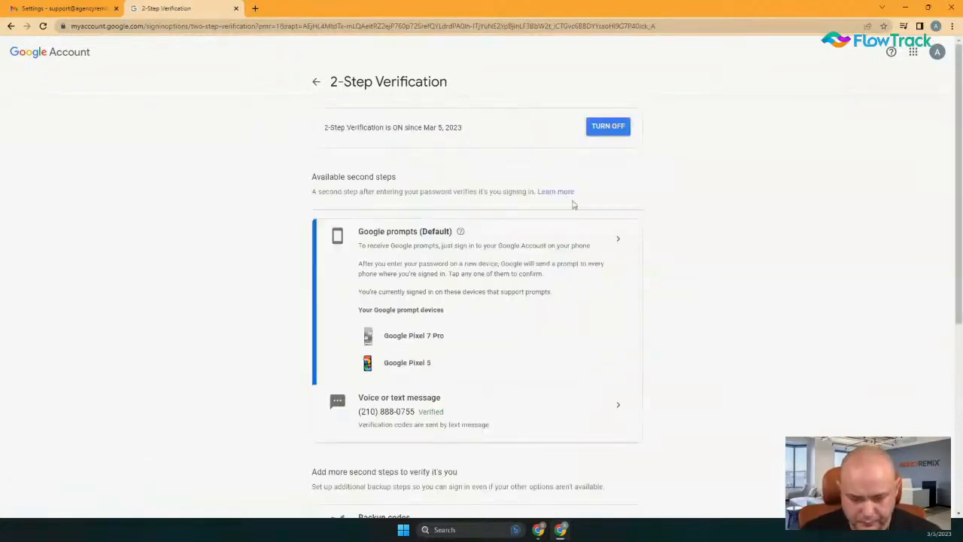
- Return to the Security page and open App passwords
scroll(599, 154, "down", 4)
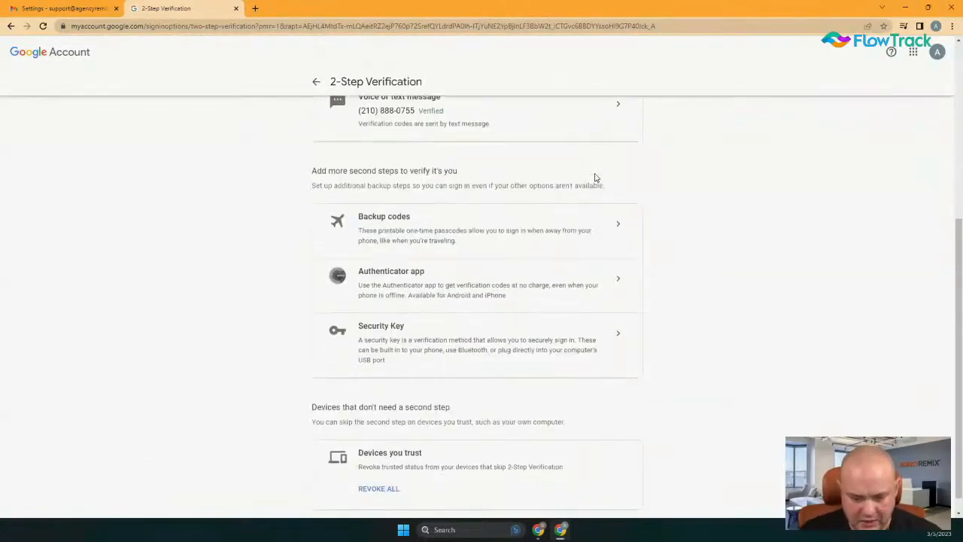
scroll(389, 281, "down", 1)
scroll(399, 188, "up", 5)
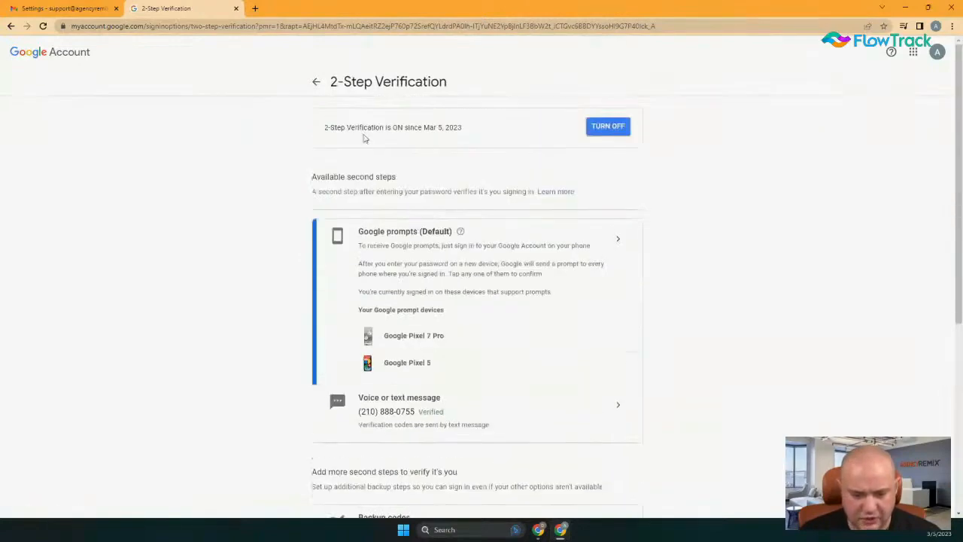
left_click(316, 81)
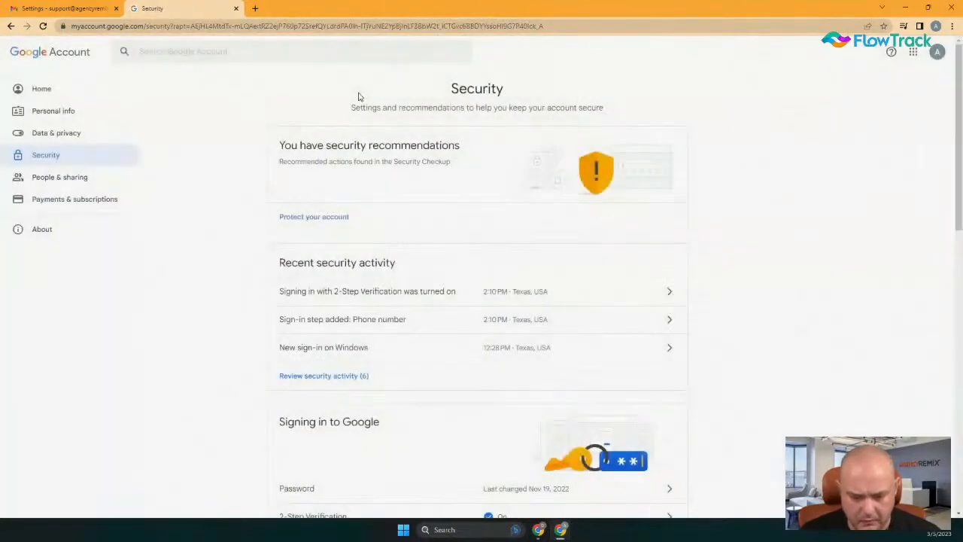
scroll(531, 323, "down", 3)
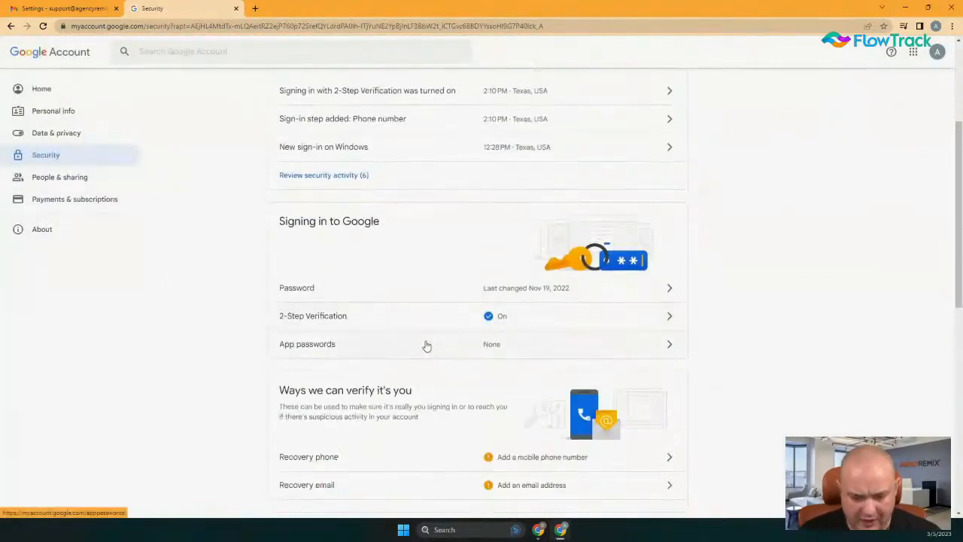
left_click(345, 349)
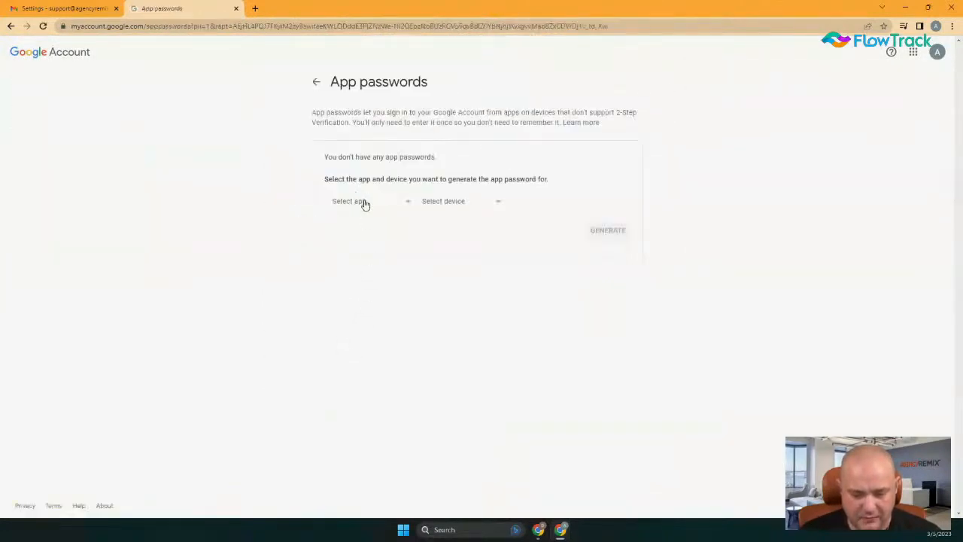
- Generate an app password with the custom name FlowTrack and select it
left_click(364, 203)
left_click(368, 292)
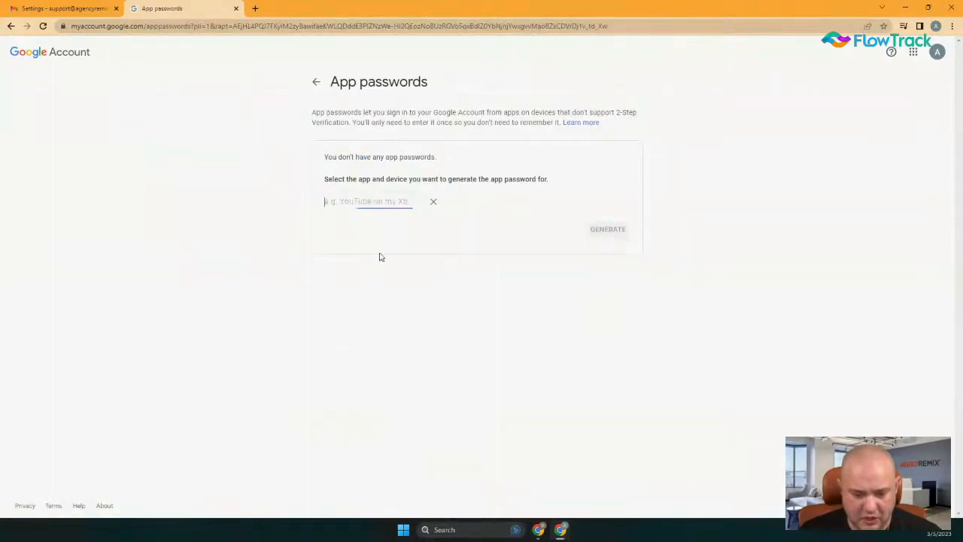
type("Flowt")
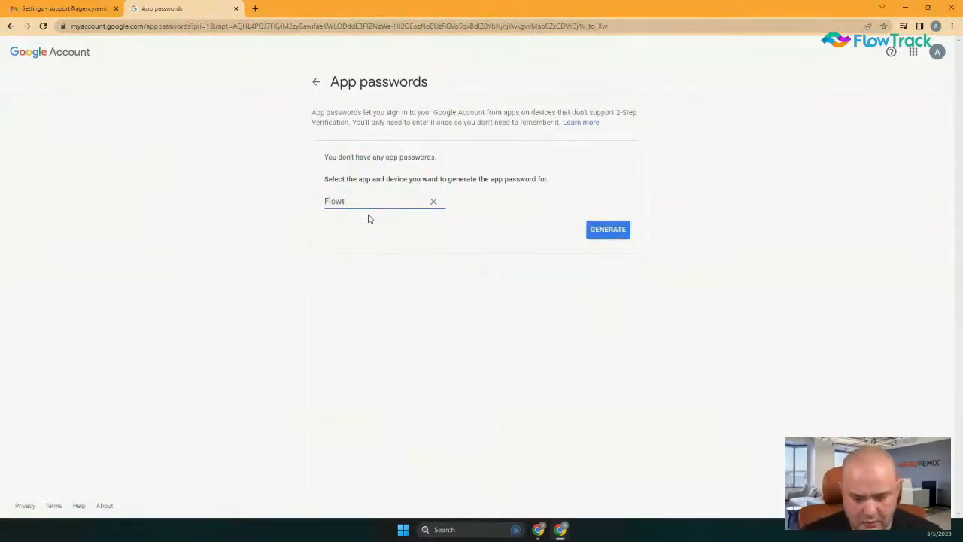
type("rack")
key("BackSpace")
key("BackSpace")
key("BackSpace")
key("BackSpace")
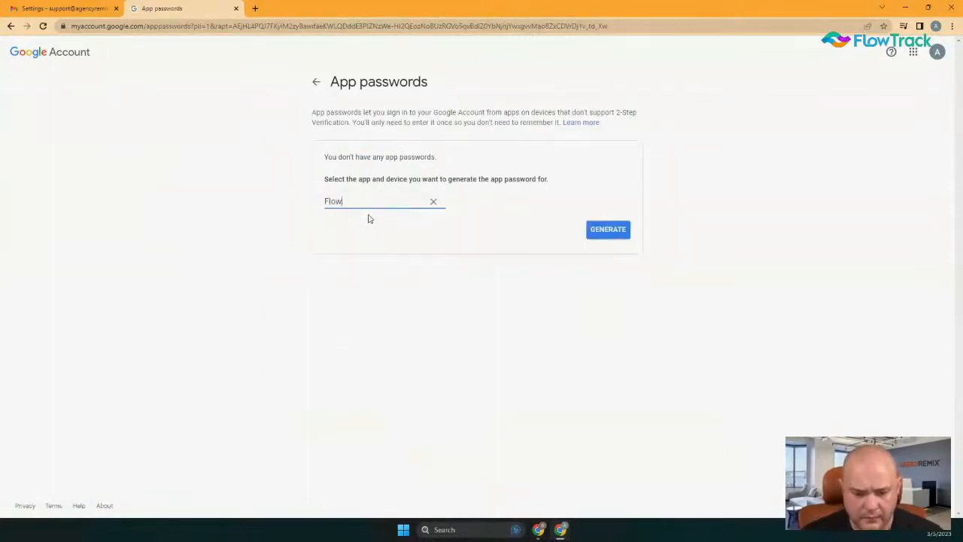
type("Track")
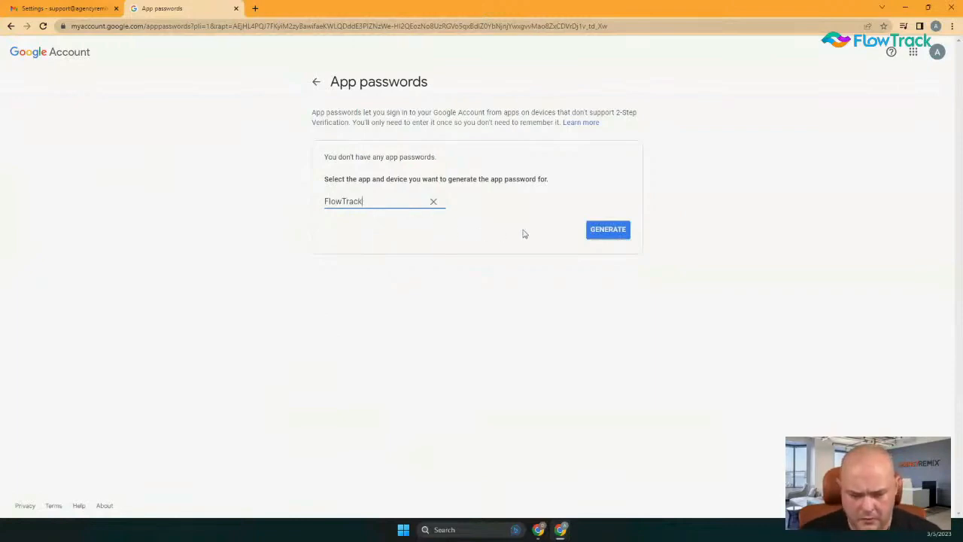
left_click(602, 230)
triple_click(551, 224)
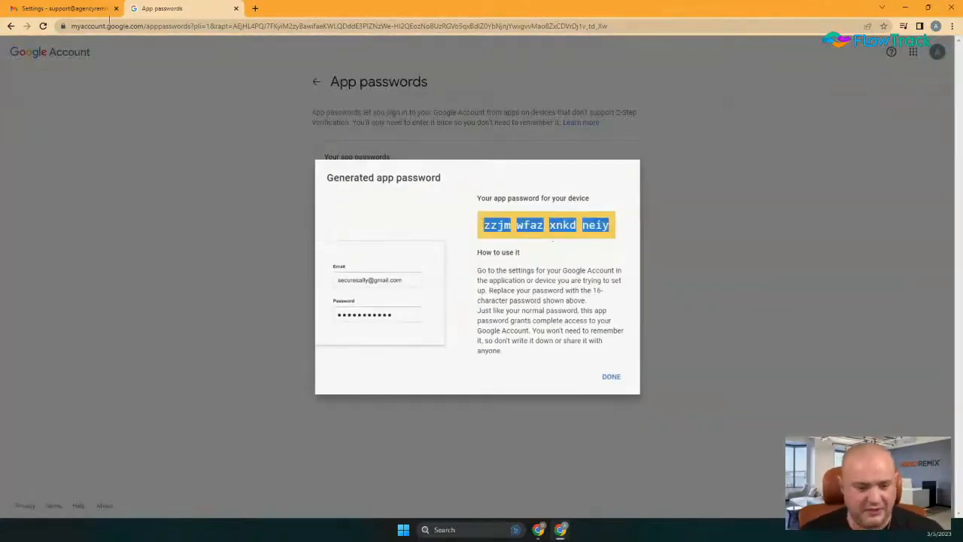
- Switch back to the FlowTrack inbox settings tab
left_click(86, 10)
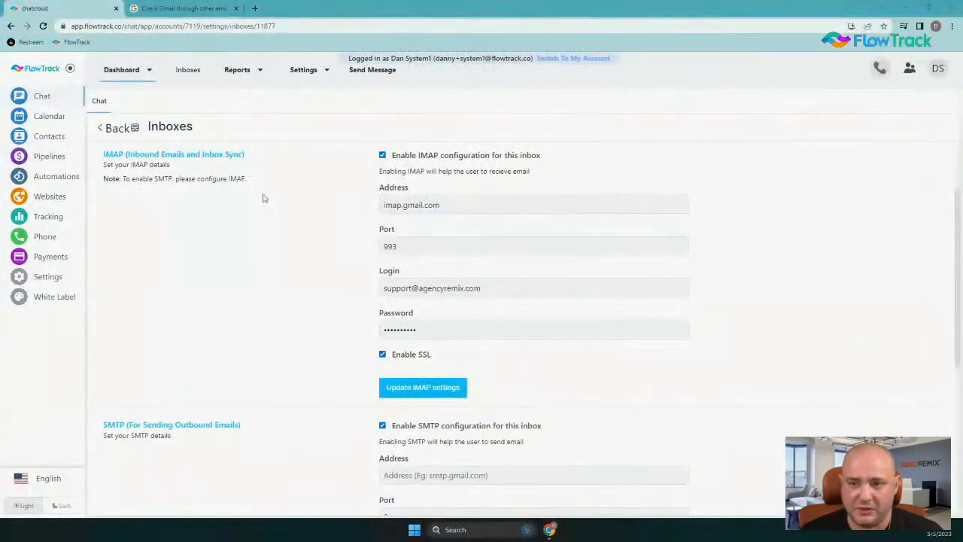
- Paste the app password over the old IMAP password and update the IMAP settings
left_click_drag(448, 330, 102, 328)
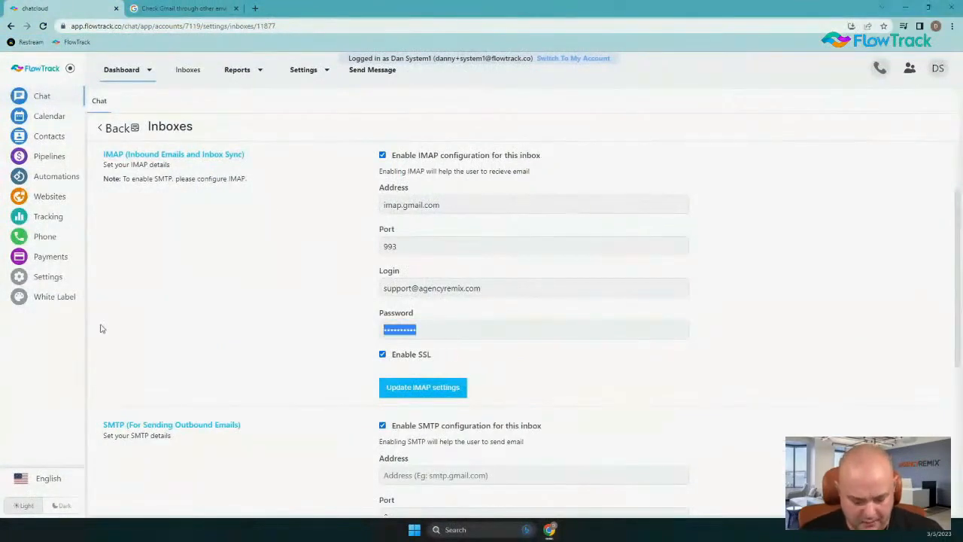
key("ctrl+v")
left_click(422, 387)
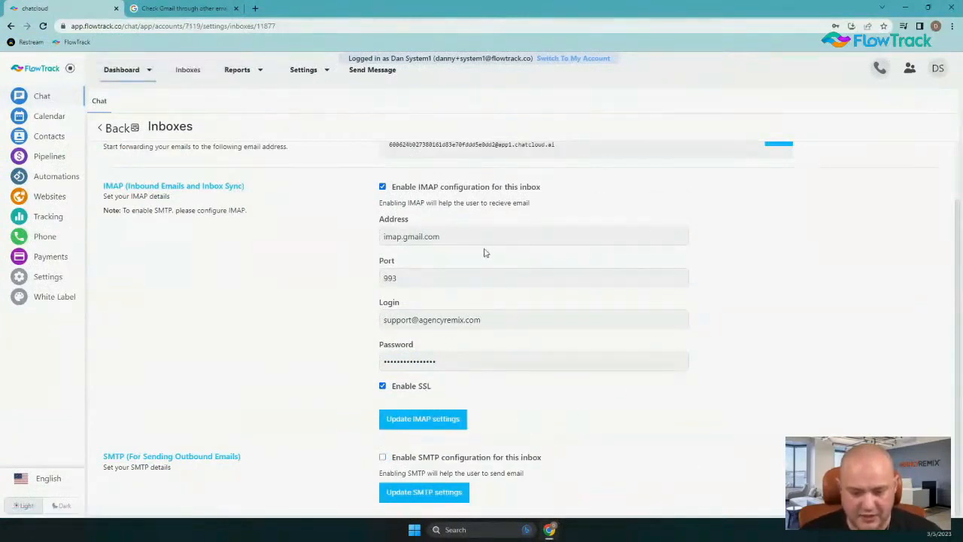
scroll(414, 391, "up", 1)
scroll(415, 391, "down", 1)
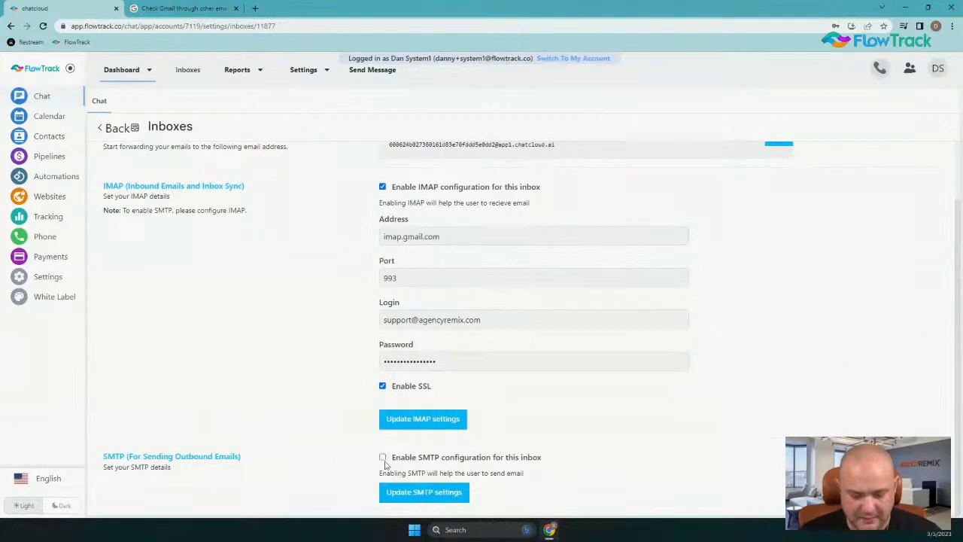
- Enable SMTP with server smtp.gmail.com and port 465
left_click(383, 458)
scroll(495, 365, "down", 3)
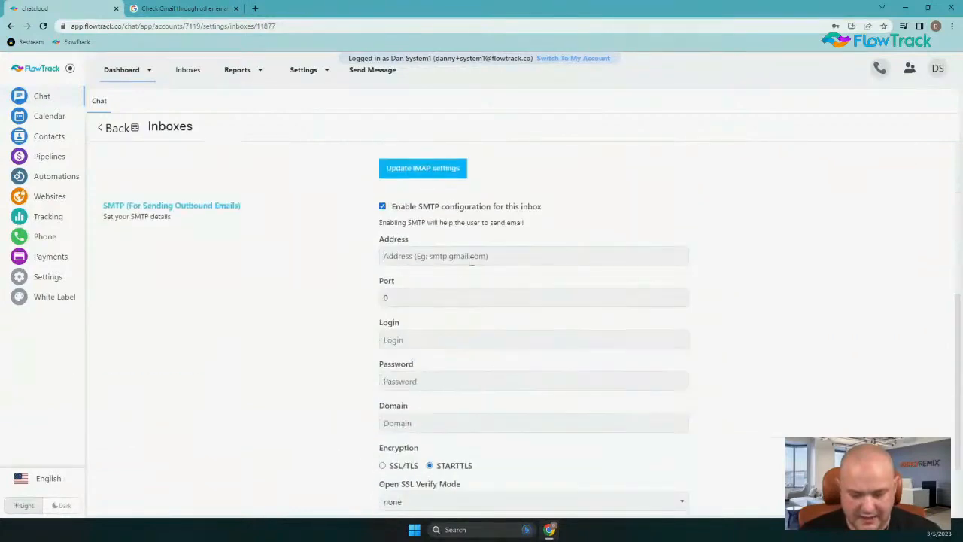
type("smtpg")
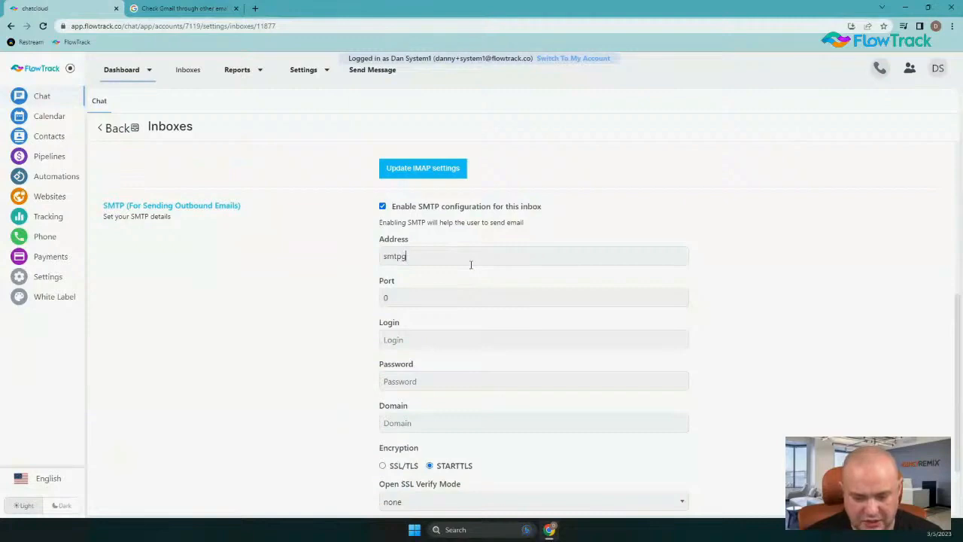
key("BackSpace")
type(".gamilc.om")
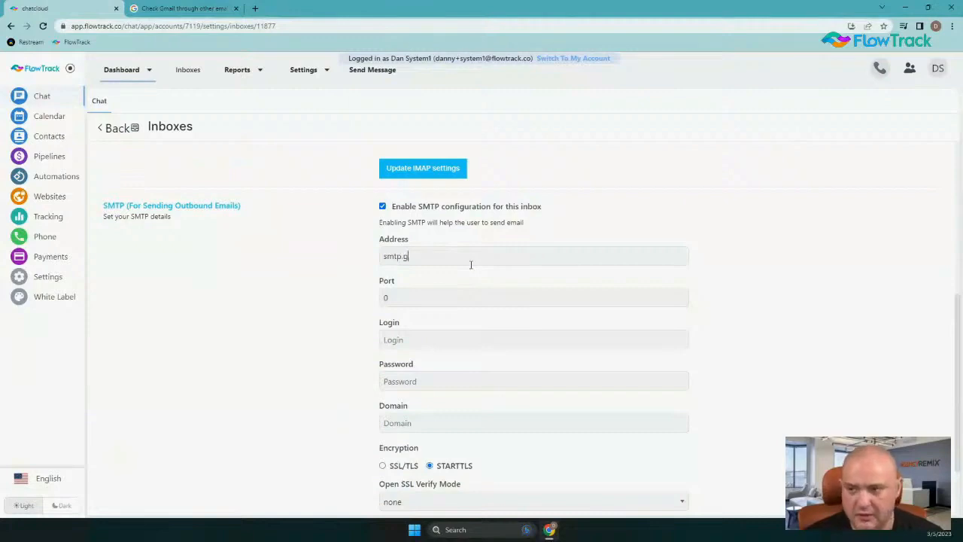
key("BackSpace")
key("BackSpace")
key("BackSpace")
key("BackSpace")
key("BackSpace")
key("BackSpace")
key("BackSpace")
key("BackSpace")
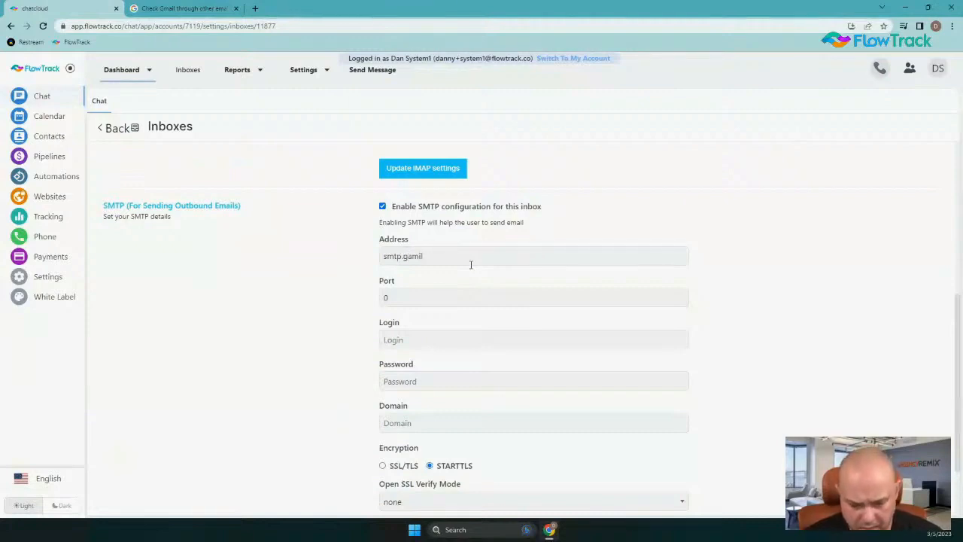
type("mail.com")
key("Tab")
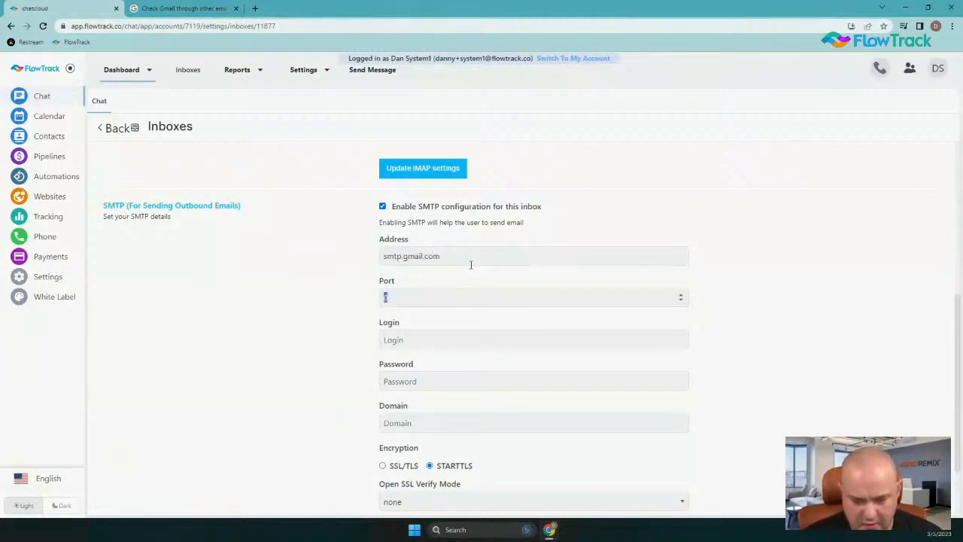
type("465")
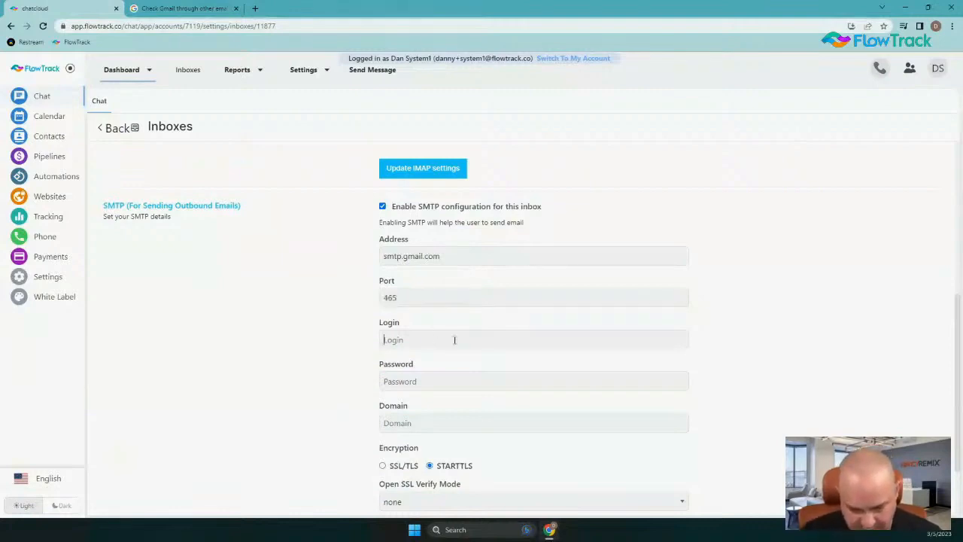
- Paste the app password as the SMTP password and enter the support e-mail address as login
left_click(432, 381)
key("ctrl+v")
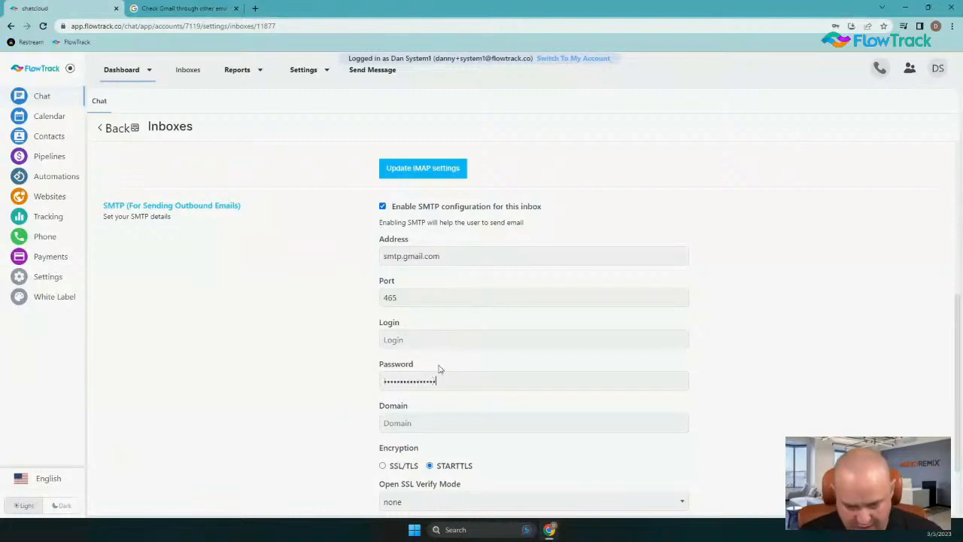
type("sup")
key("BackSpace")
key("BackSpace")
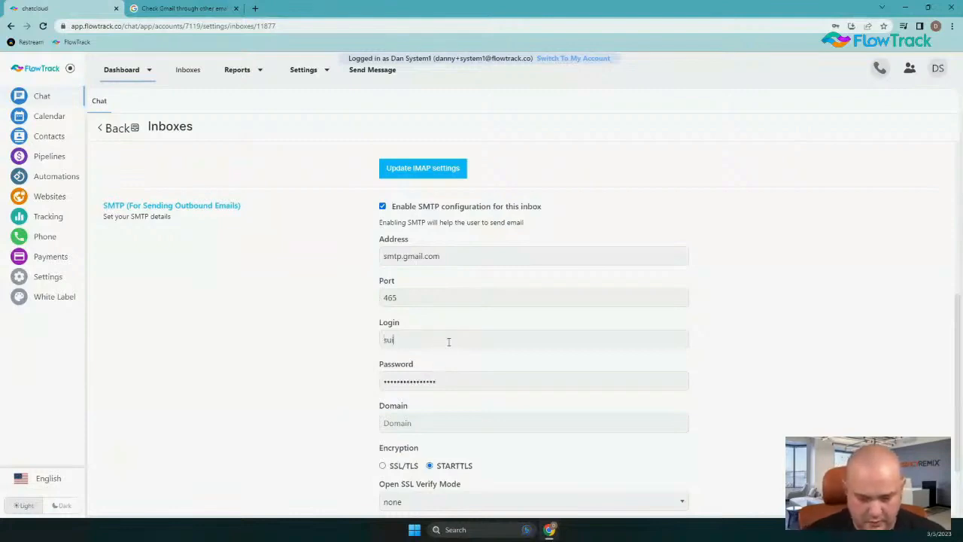
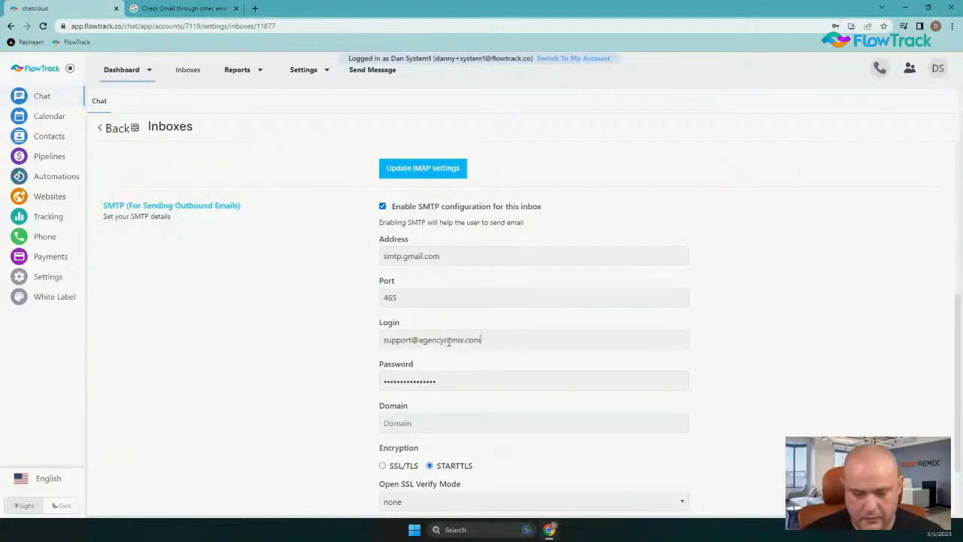
scroll(434, 444, "down", 1)
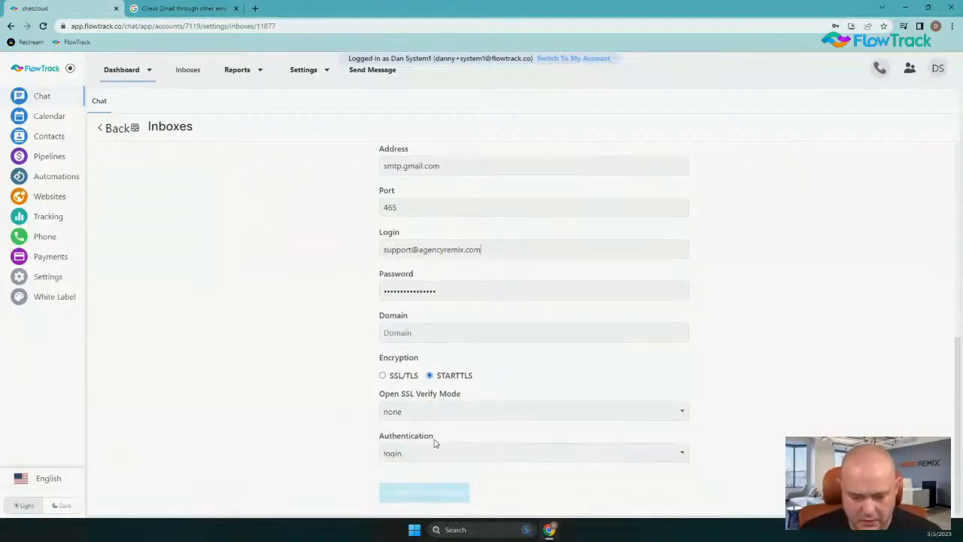
left_click(398, 330)
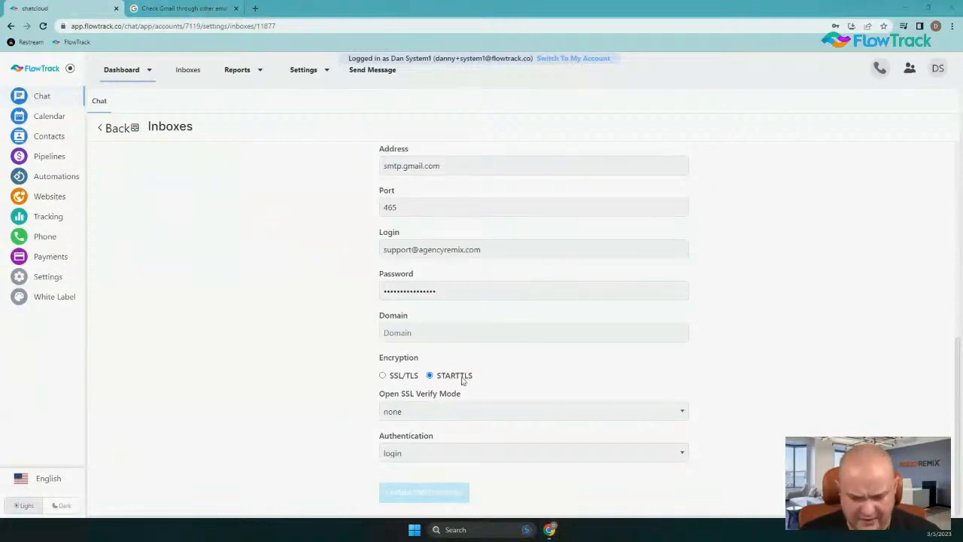
left_click(188, 8)
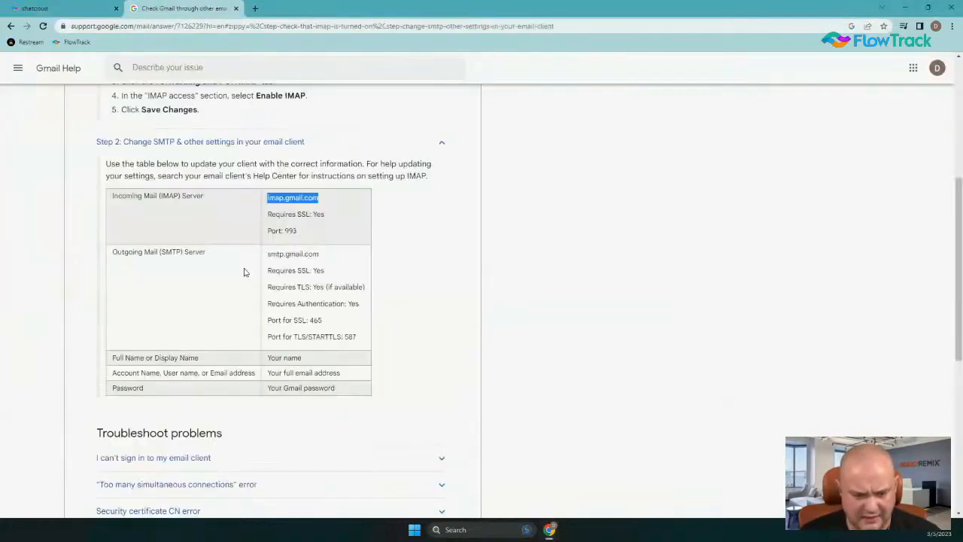
left_click_drag(285, 339, 339, 348)
left_click(310, 339)
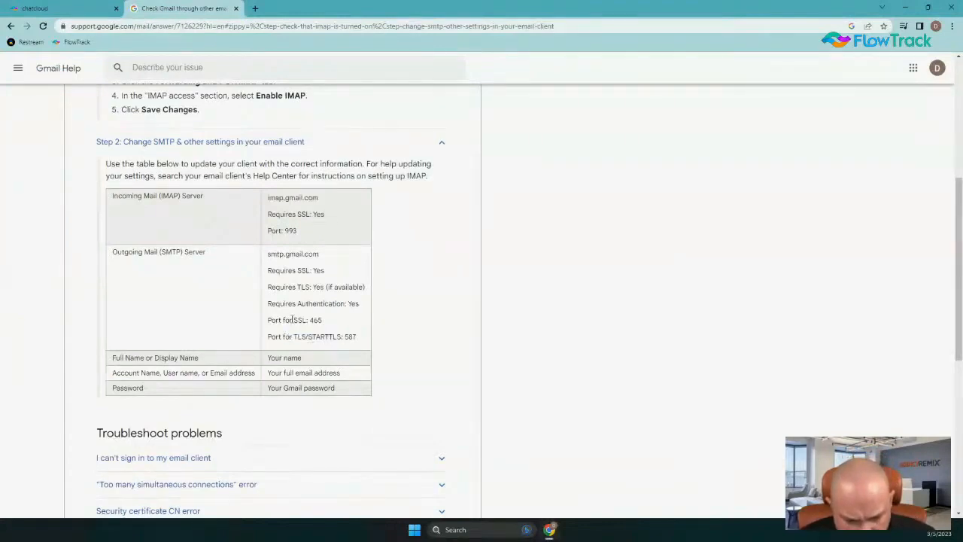
left_click_drag(293, 320, 319, 319)
left_click(319, 320)
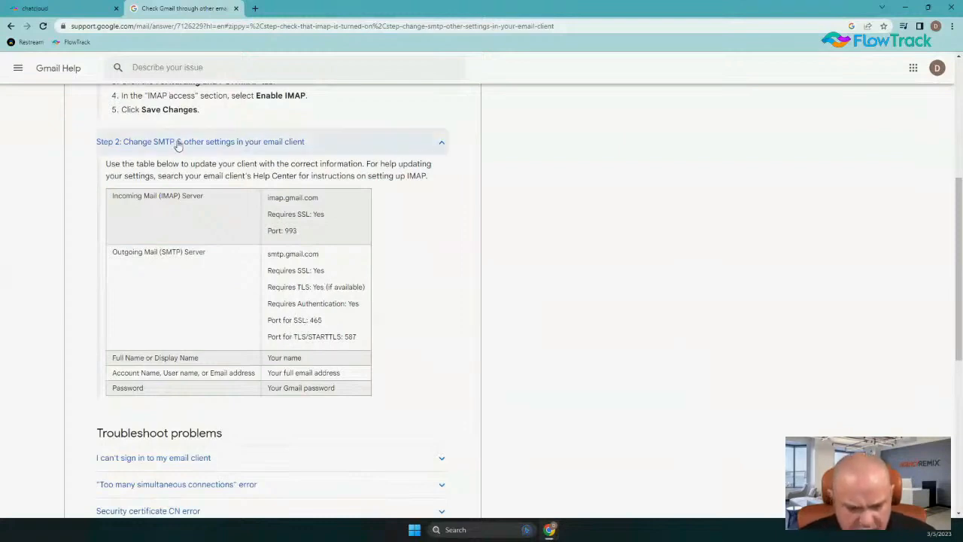
left_click(91, 8)
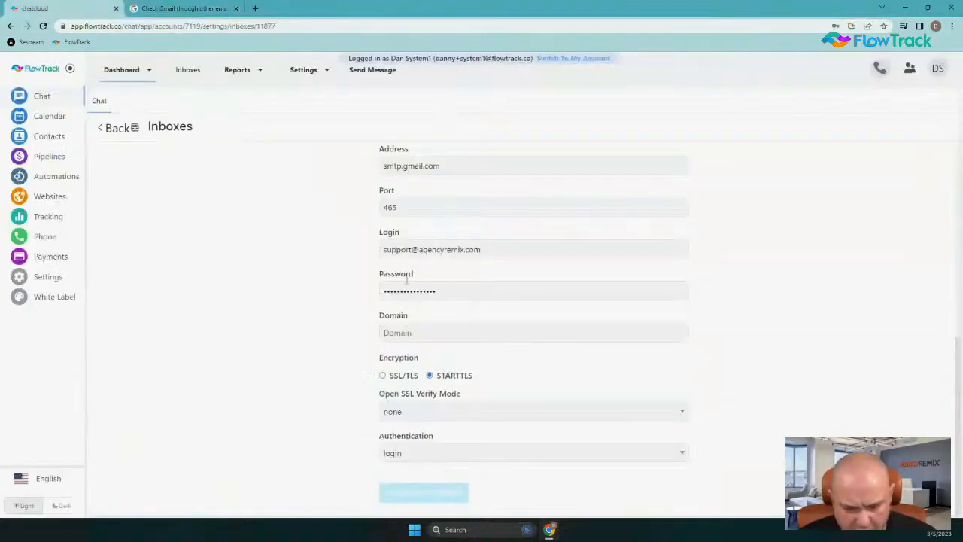
- Replace port 465 with 587, enter domain agencyremix.com, and update the SMTP settings
double_click(431, 206)
type("587")
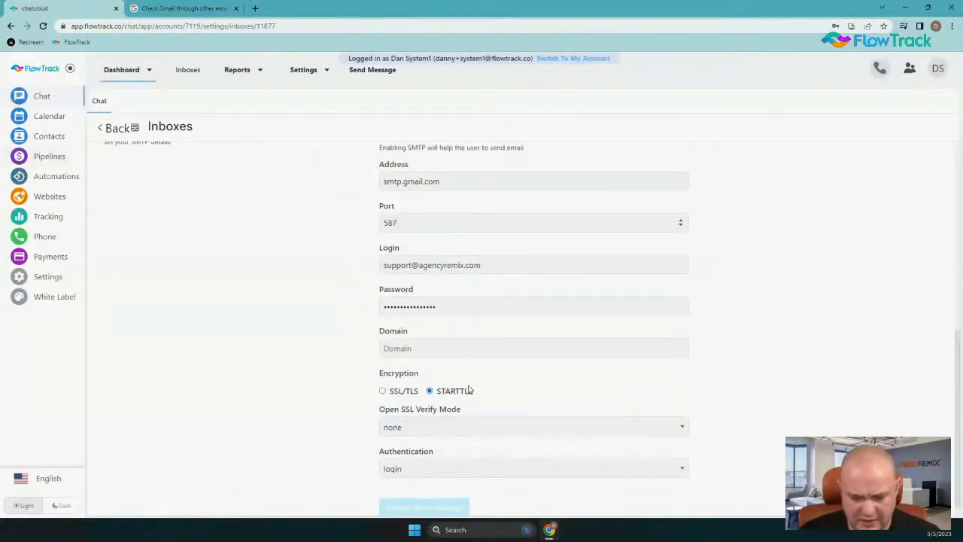
scroll(468, 389, "down", 1)
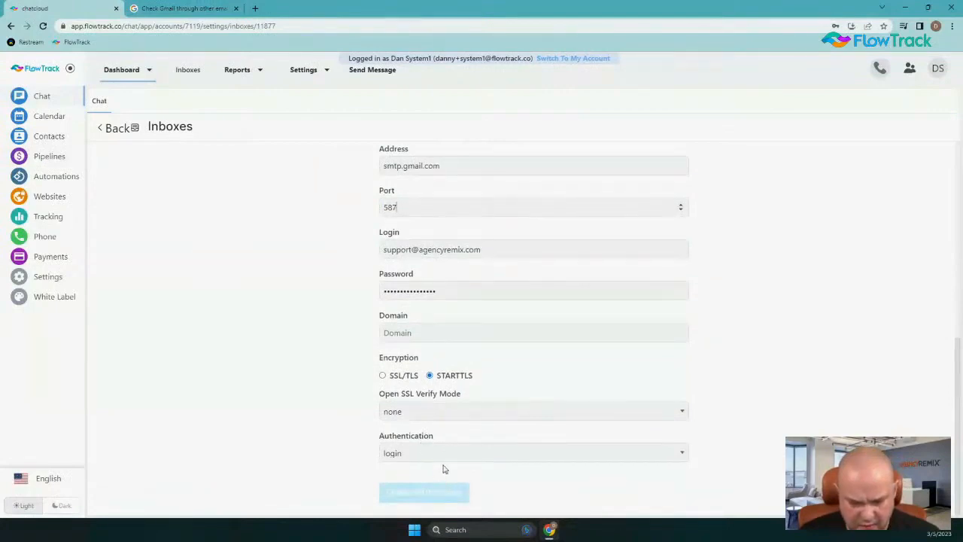
left_click(428, 332)
type("ag")
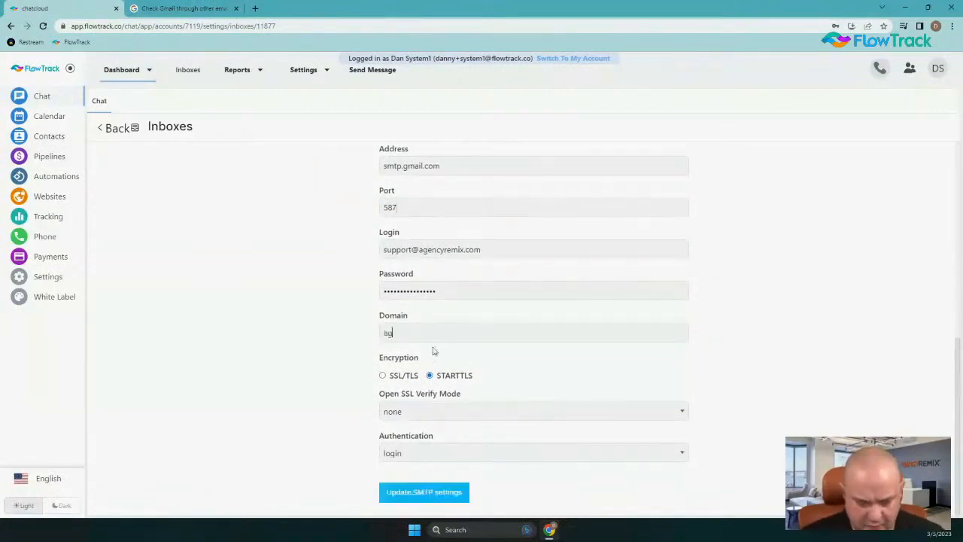
type("encyremix.com")
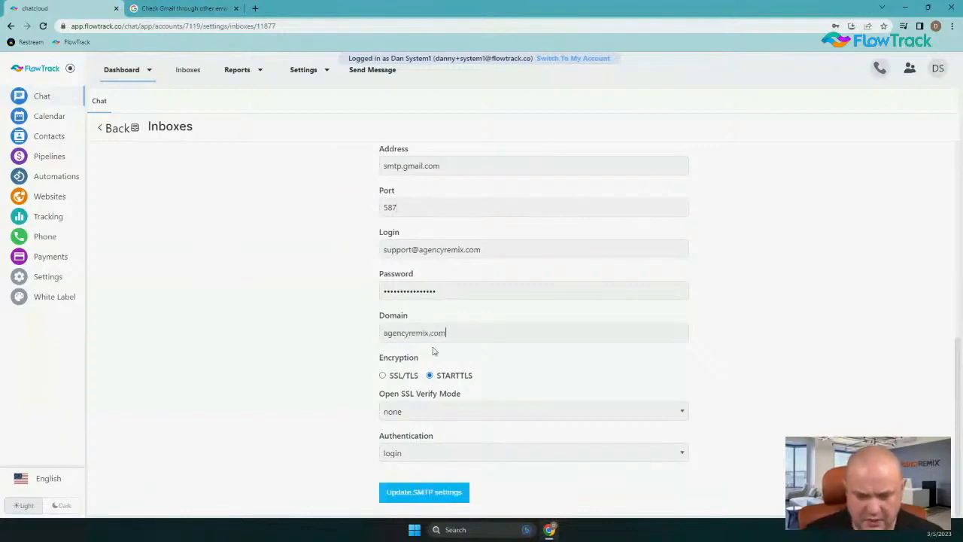
left_click(411, 493)
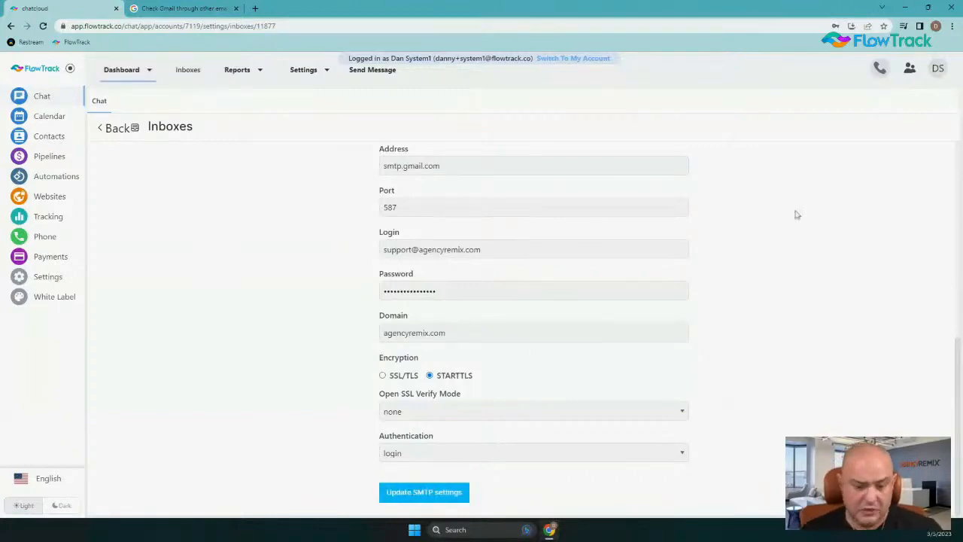
scroll(724, 279, "up", 10)
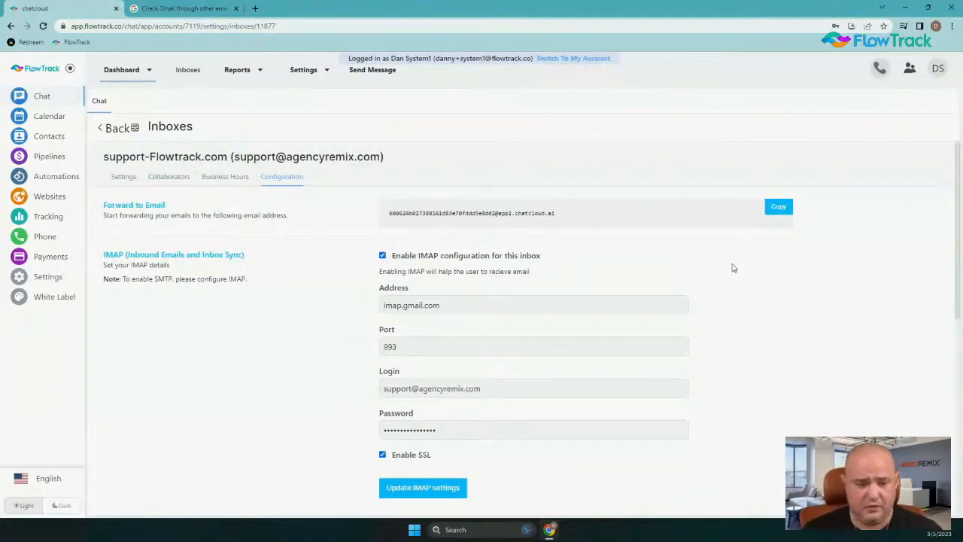
- Return to the Inboxes list and highlight the support inbox's name and address
left_click(189, 71)
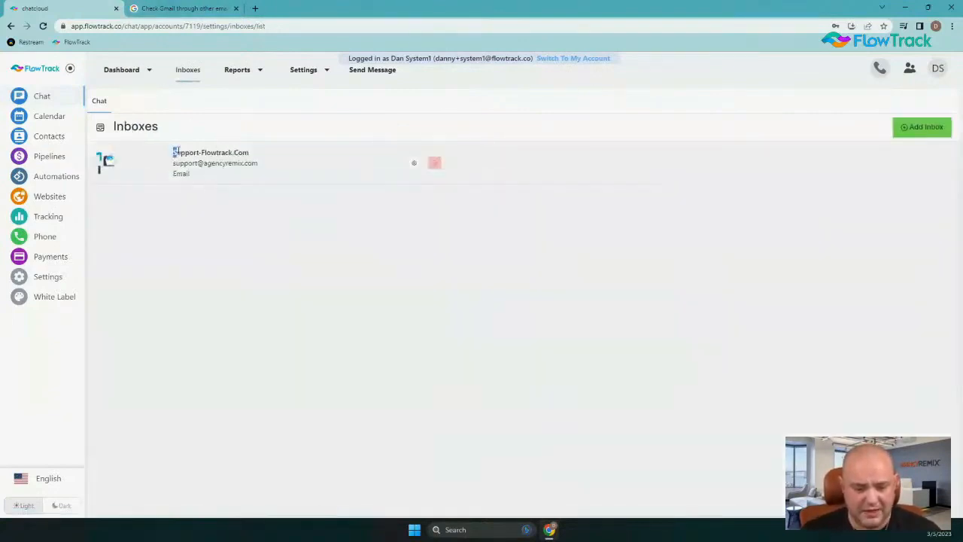
left_click_drag(173, 152, 251, 162)
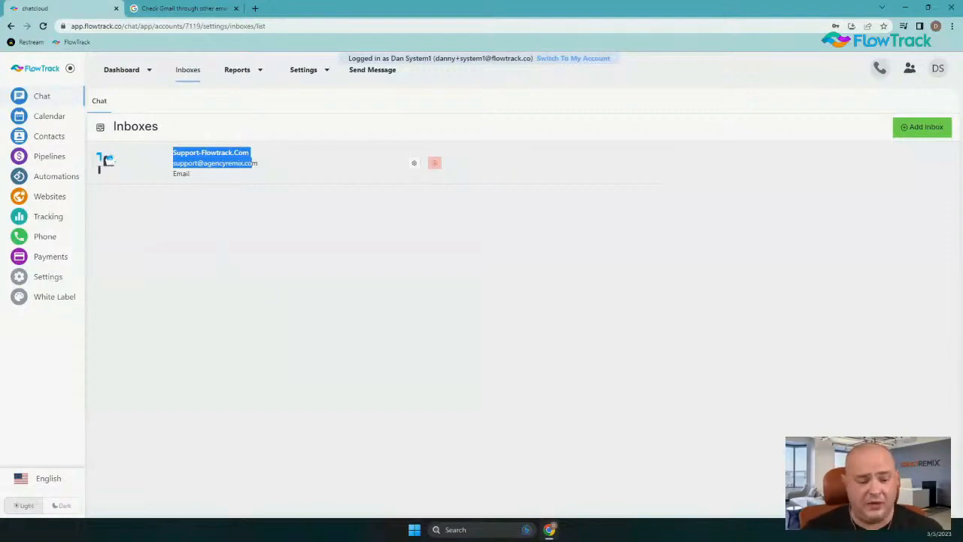
- Check the Phone dashboard's empty phone-number list, then go to Chat conversations
left_click(42, 238)
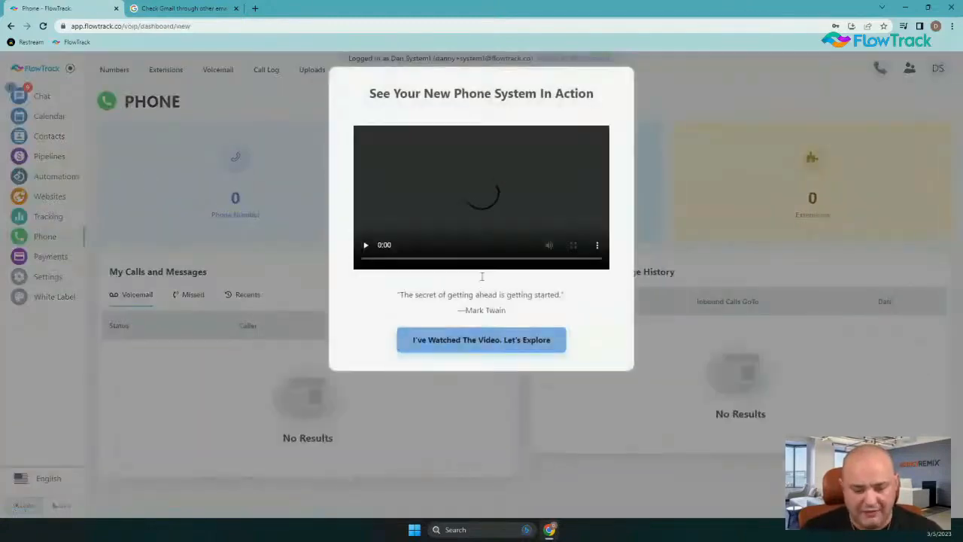
left_click(503, 340)
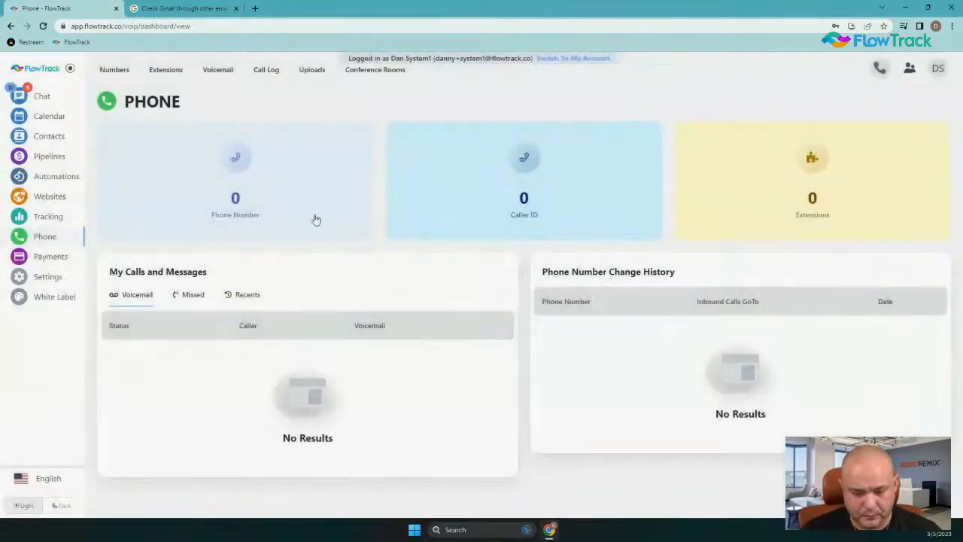
left_click(225, 163)
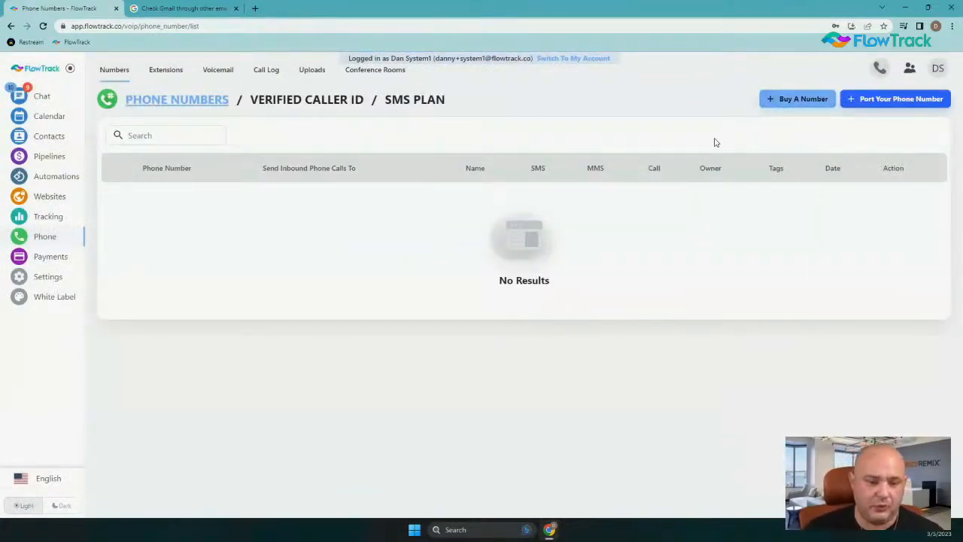
left_click(61, 97)
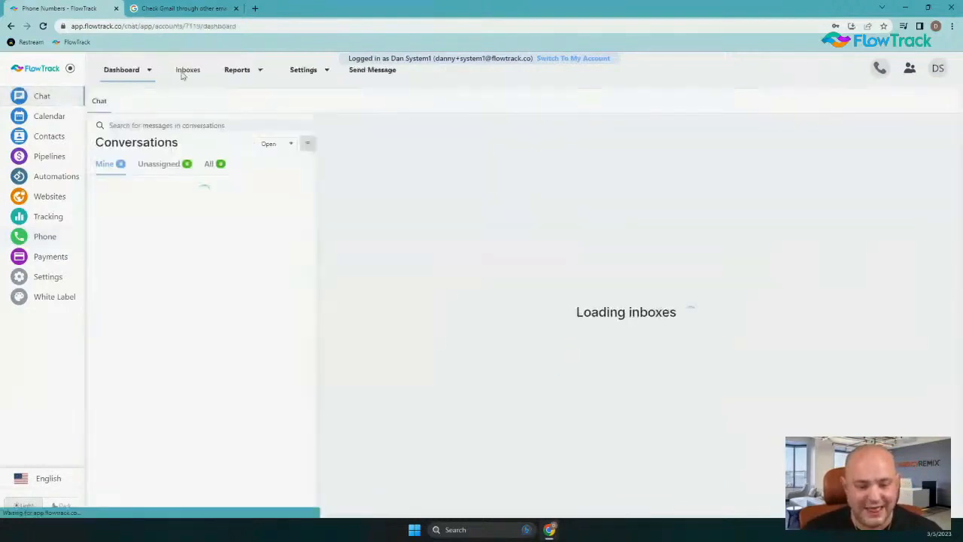
- Open the support inbox's Collaborators settings and check the Agents dropdown for more agents
left_click(183, 72)
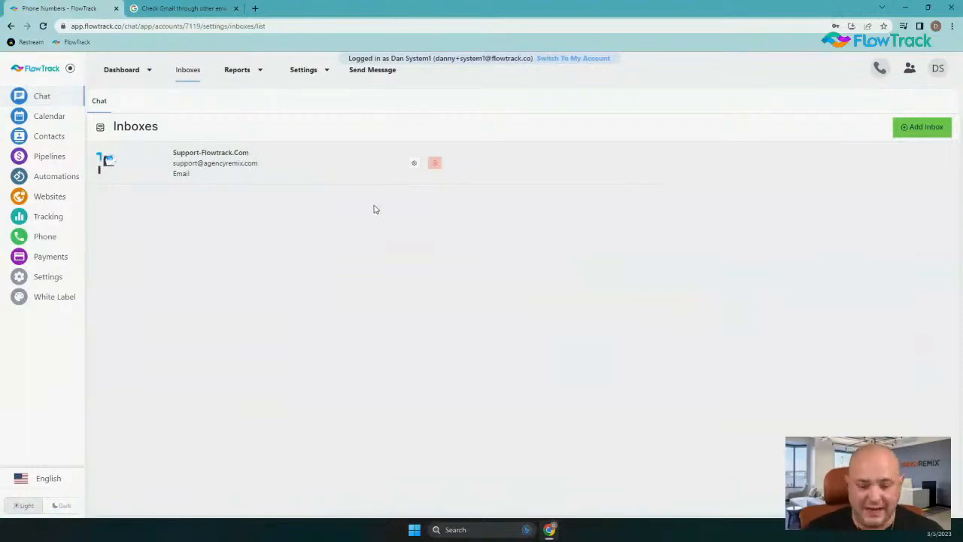
left_click(414, 164)
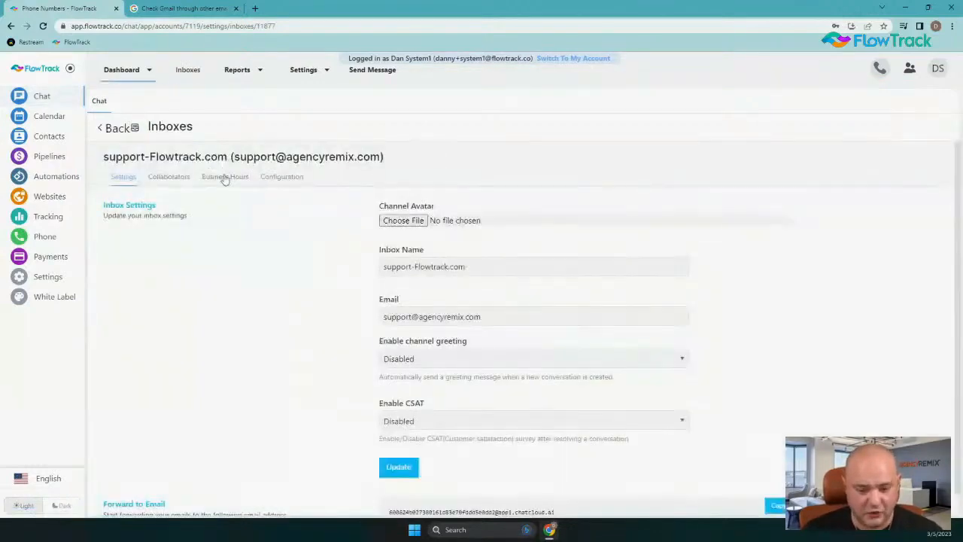
left_click(183, 179)
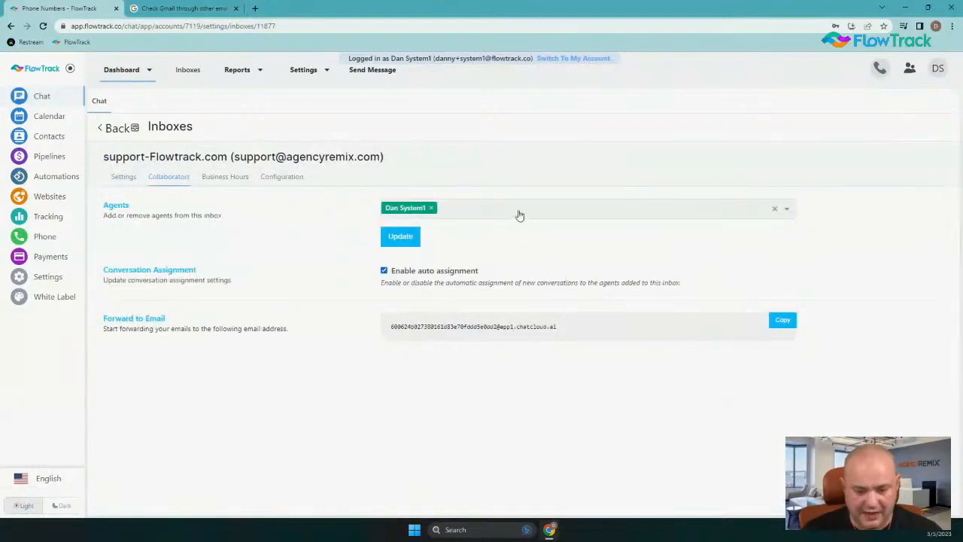
left_click(578, 211)
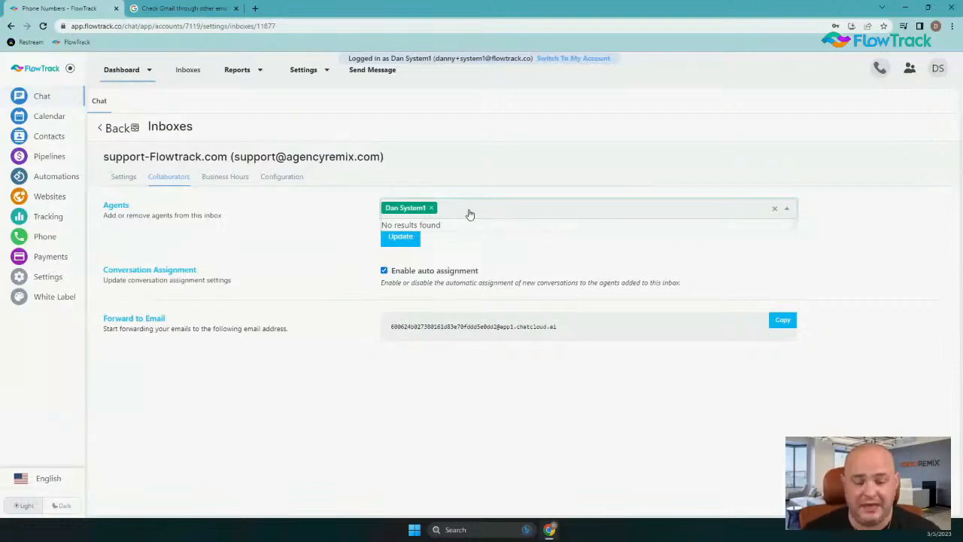
left_click(321, 231)
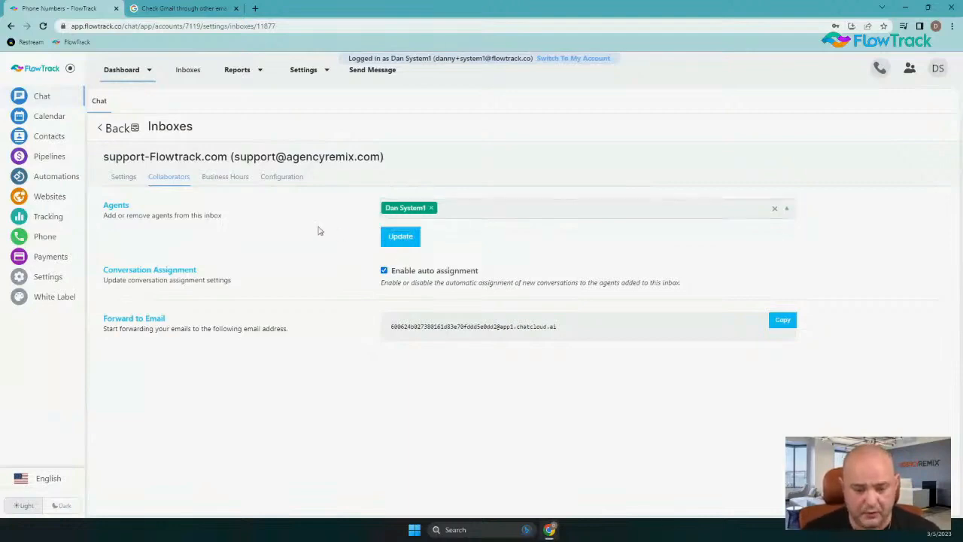